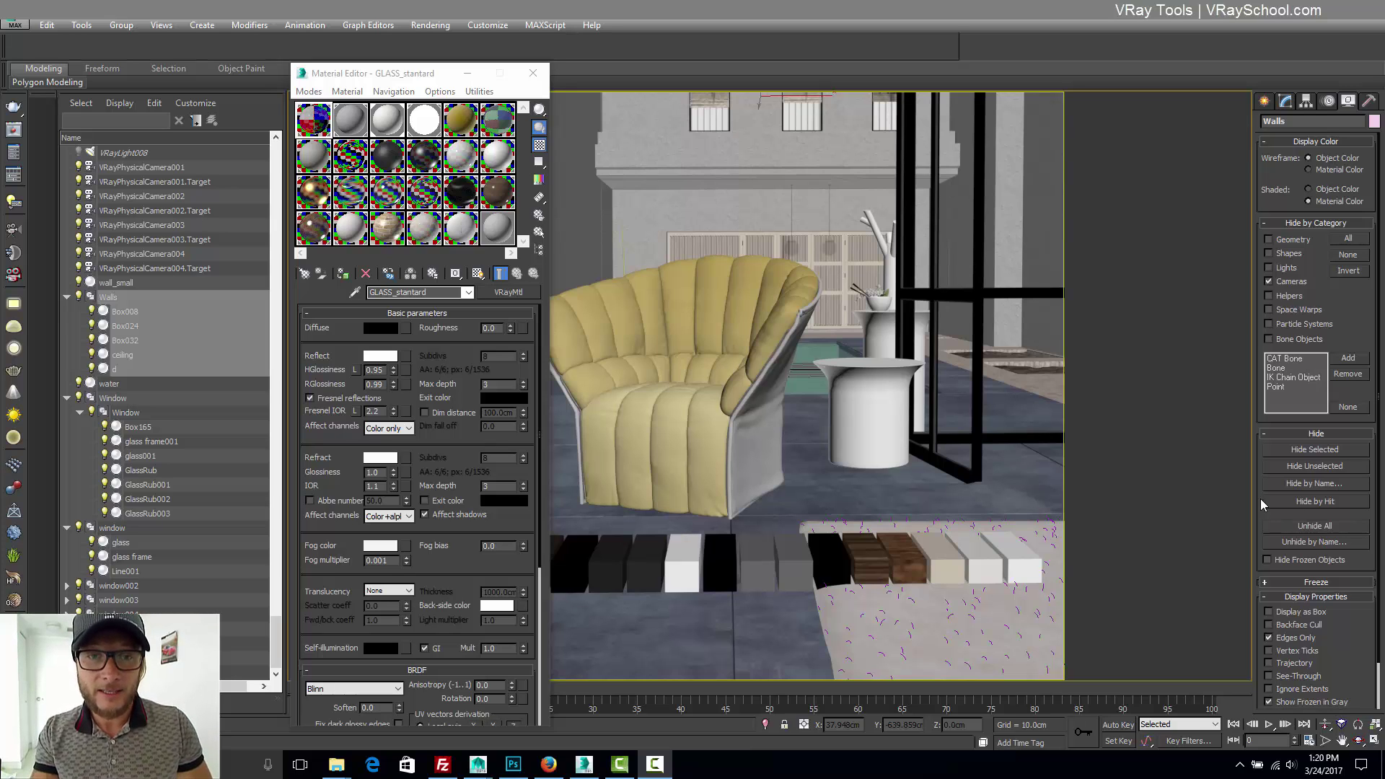
- Inspect the WALL_stucco_vraydirt and Clay_128_VRaydirt materials, then view the scene through VRayPhysicalCamera001
click(300, 67)
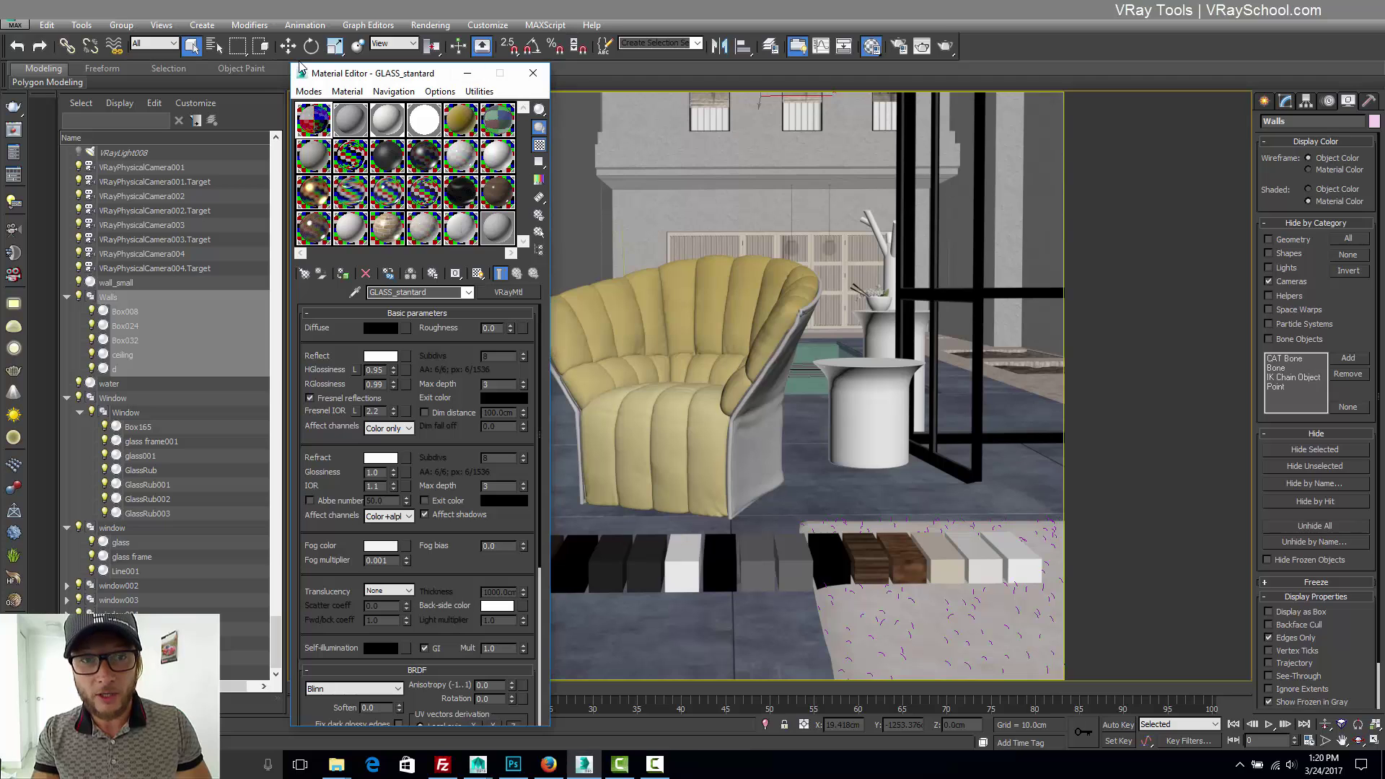
click(349, 124)
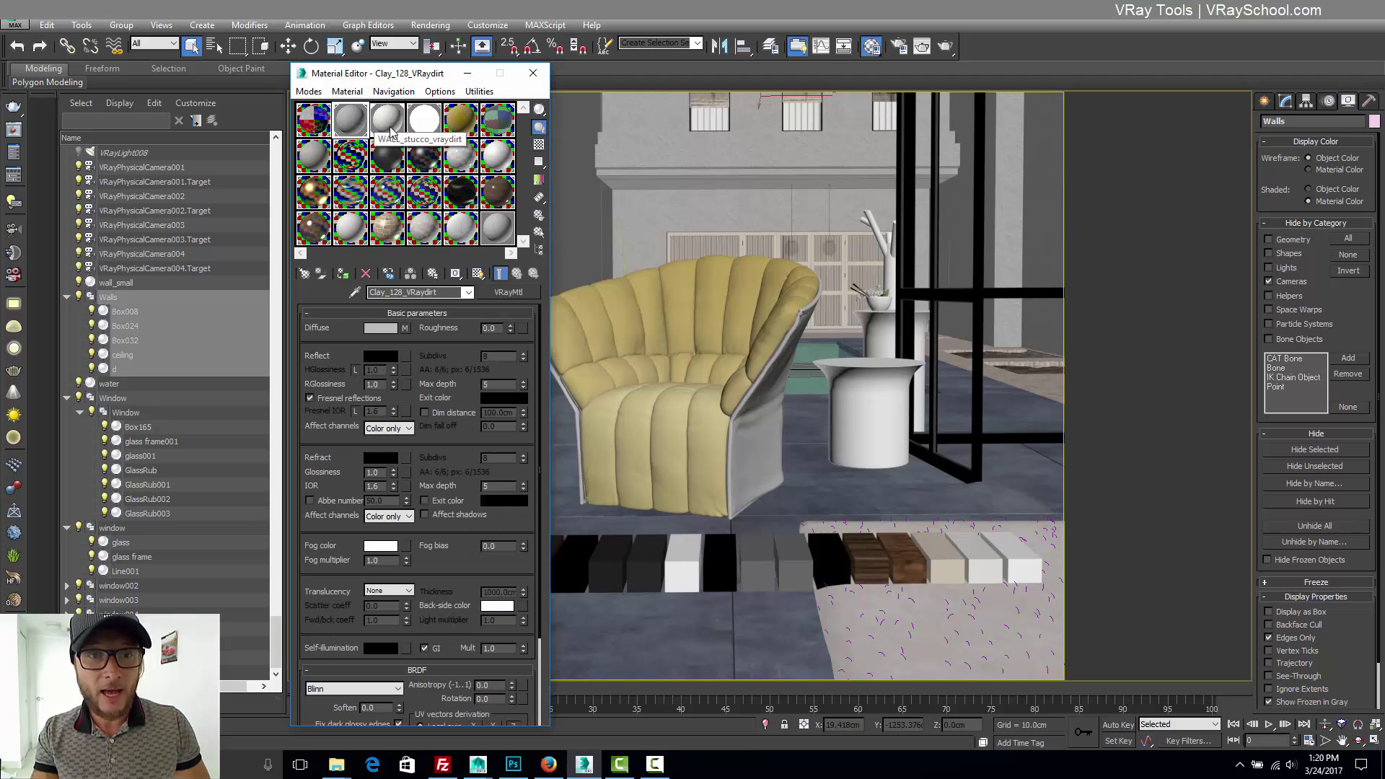
click(365, 127)
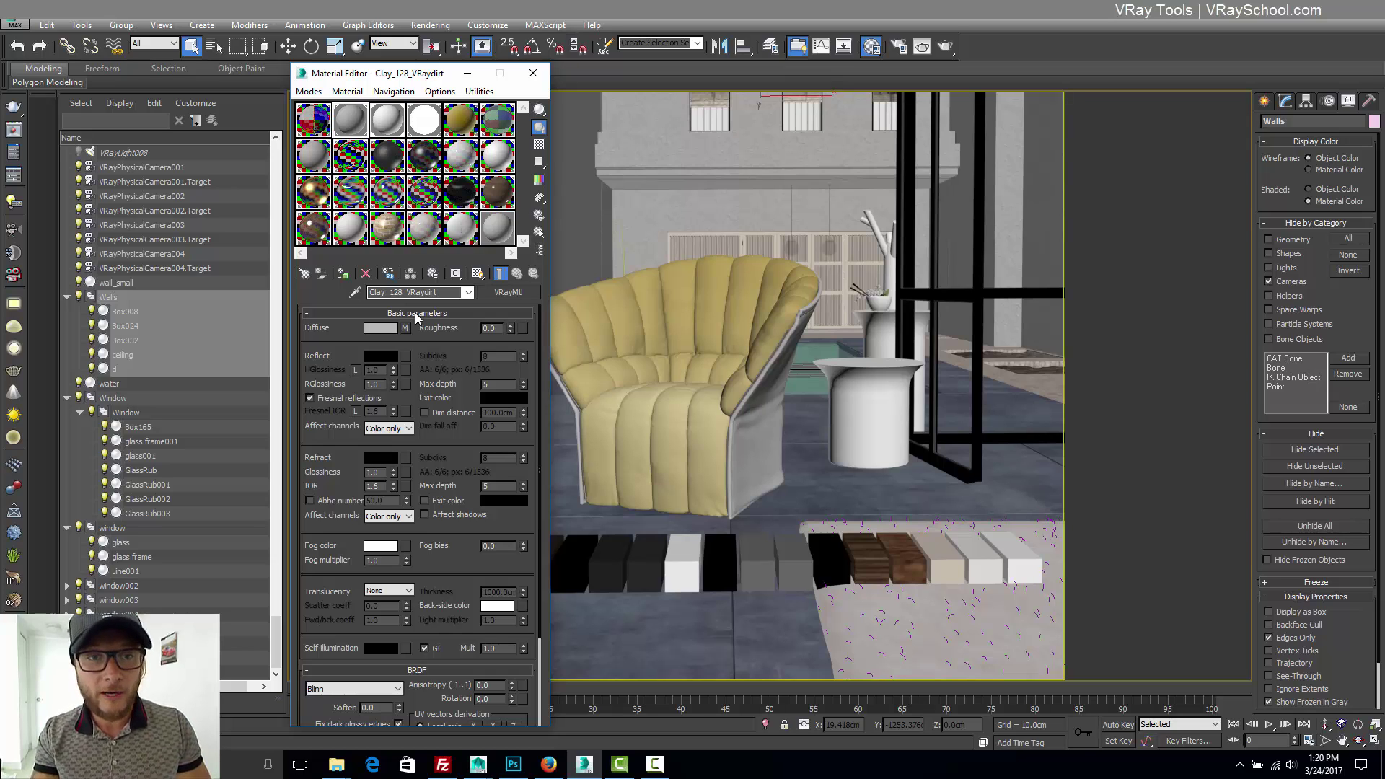
click(387, 128)
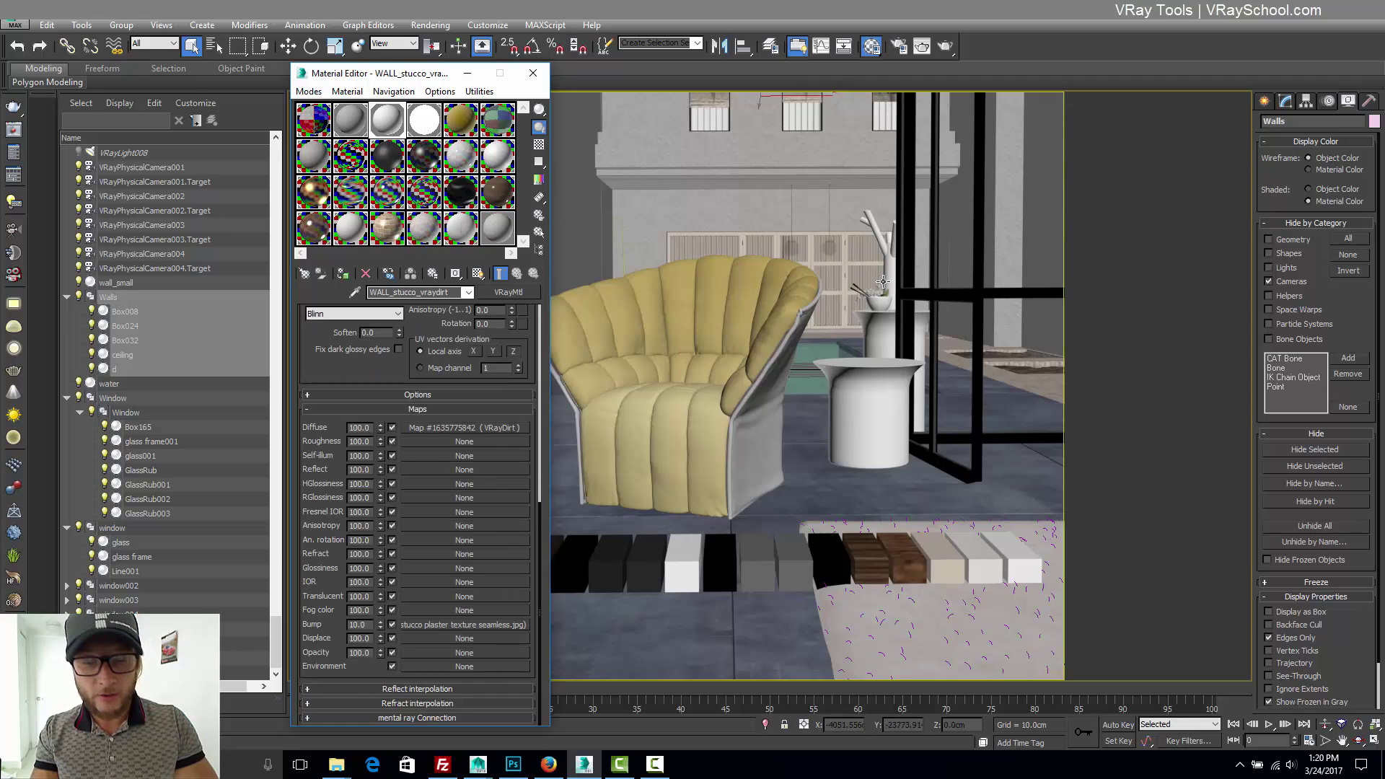
key(c)
double_click(697, 276)
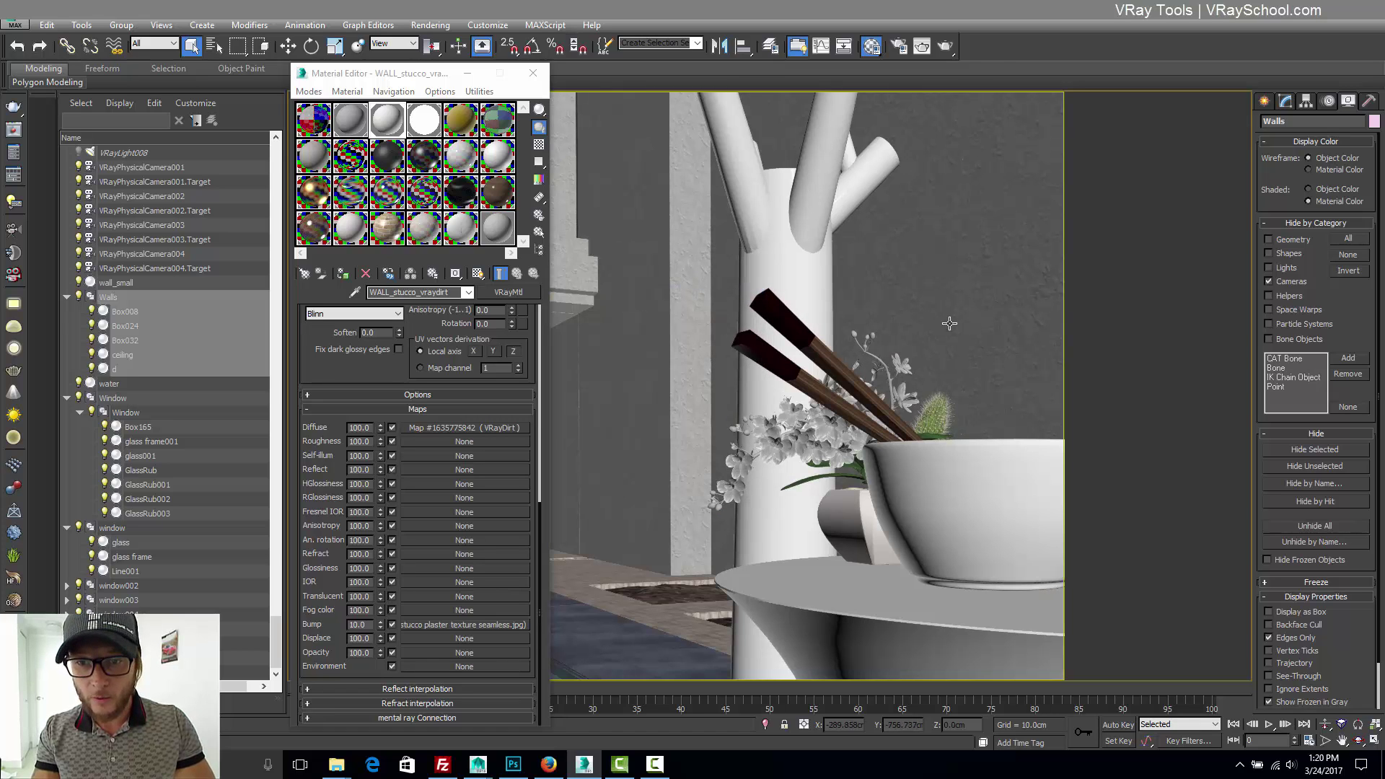
- Inspect the light, Velvet, WATER_swimpool, LEATHER_White and PLASTIC_matte_black materials
click(508, 88)
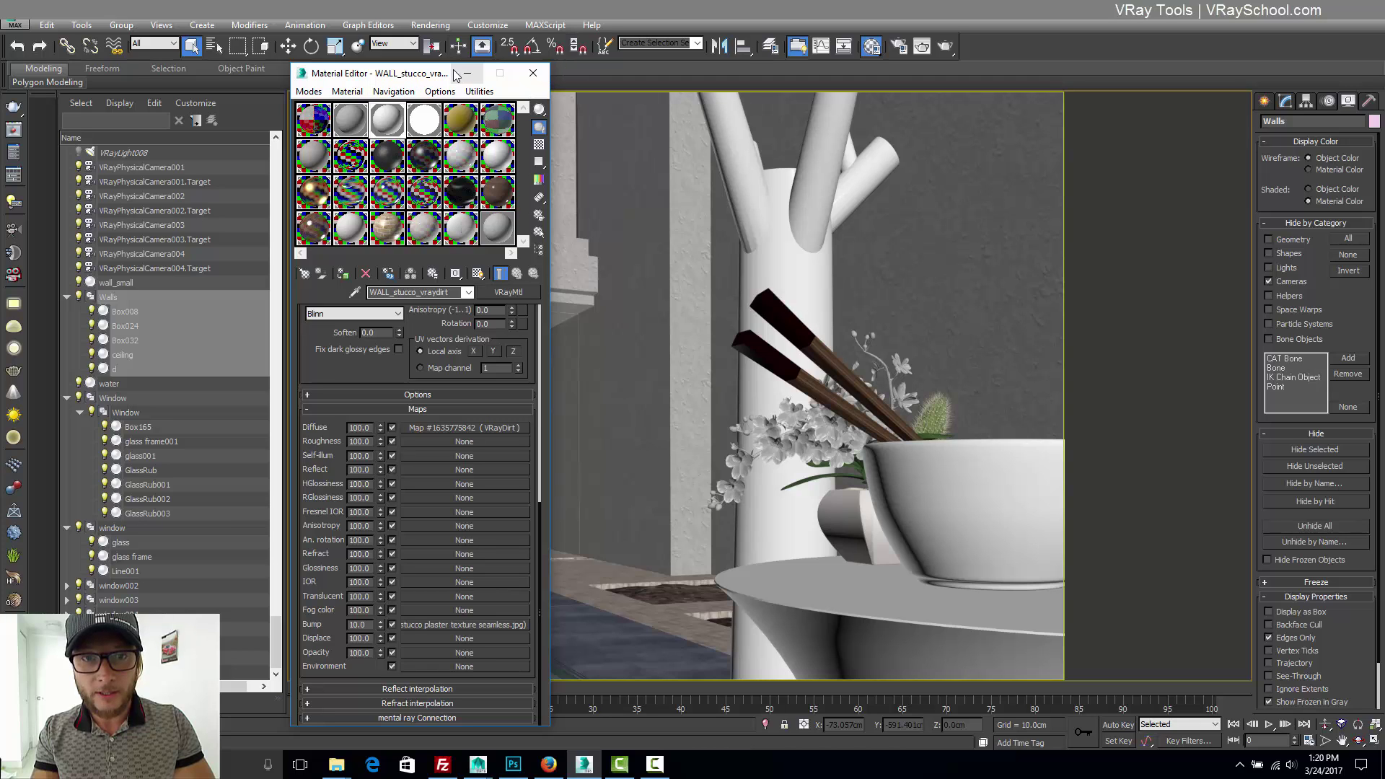
drag(448, 67, 448, 65)
click(427, 119)
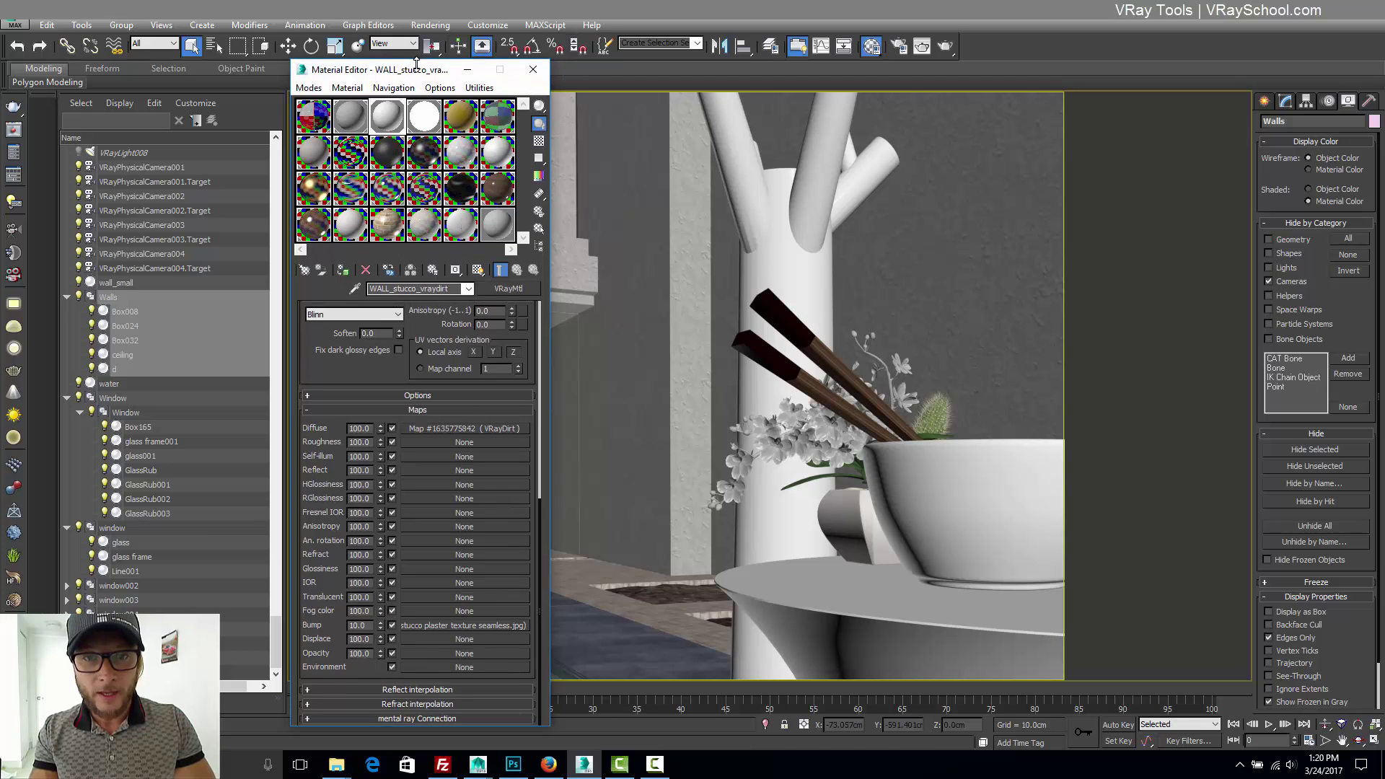
click(453, 122)
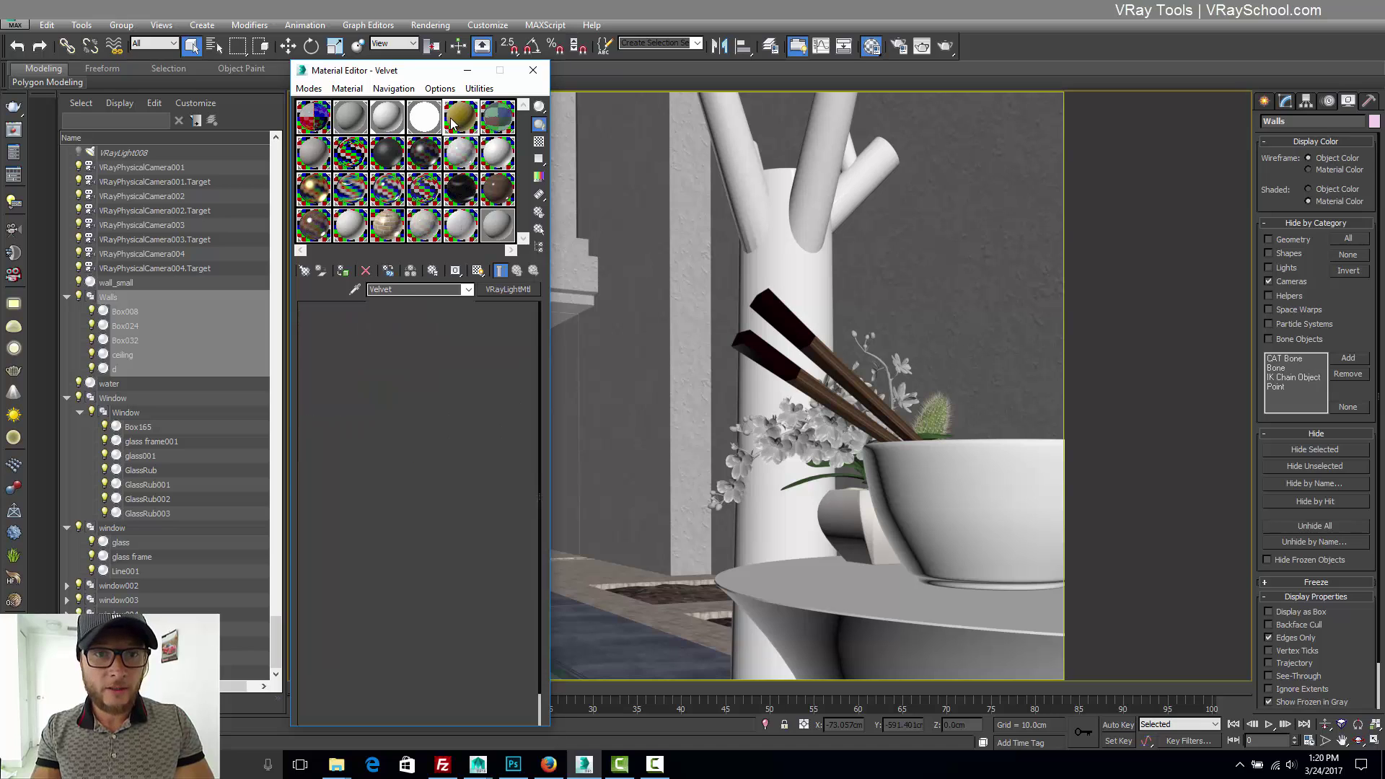
click(492, 124)
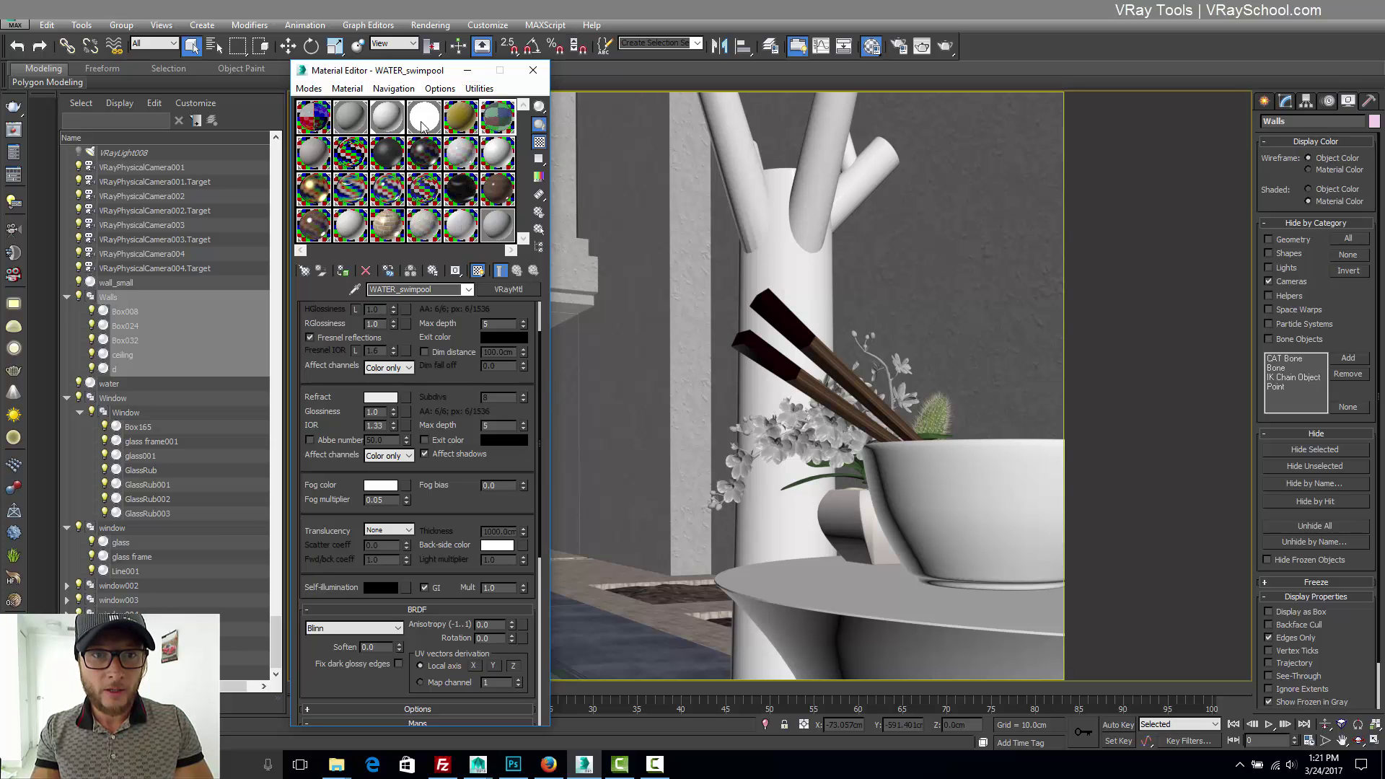
click(318, 163)
click(349, 163)
click(389, 160)
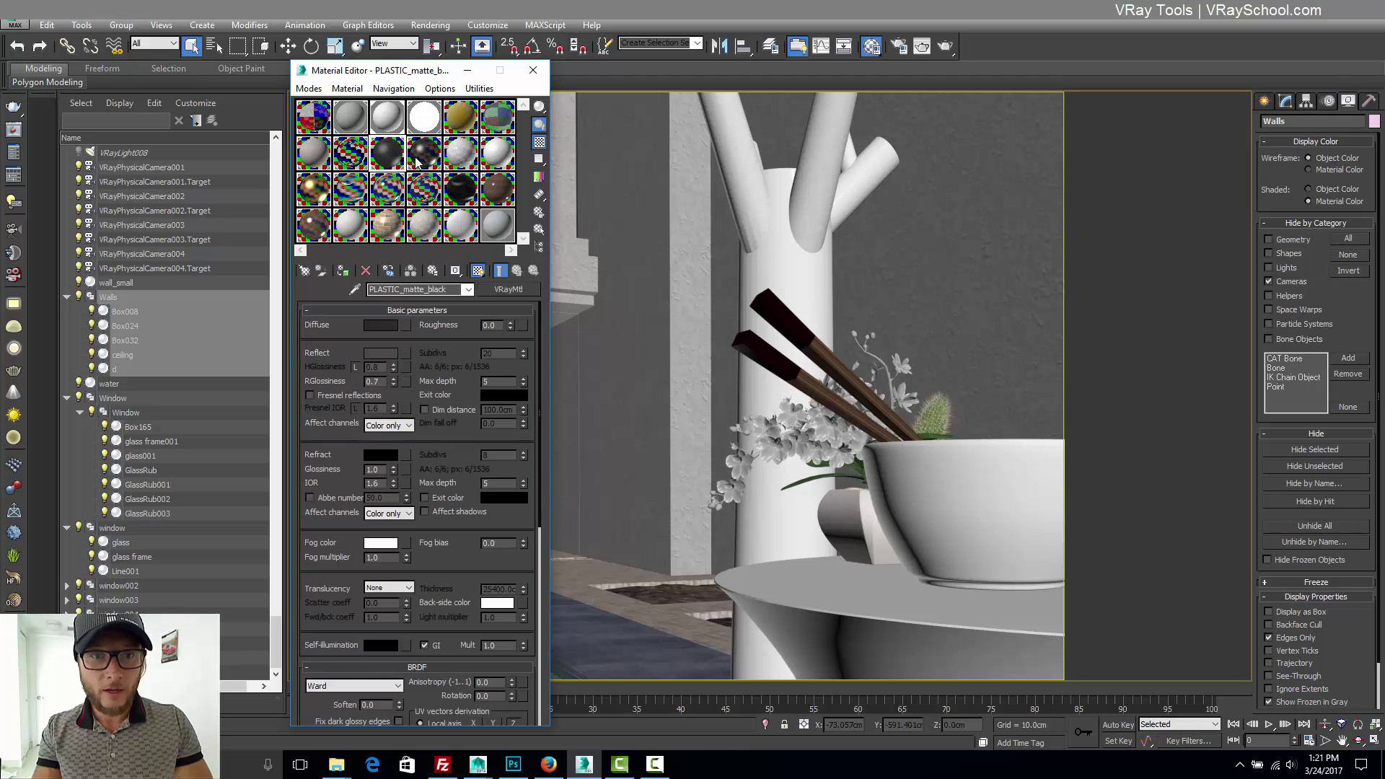
- Inspect PLASTIC_glossy_white, PLASTIC_matte_white, METAL_gold_585, METAL_chrome_matte, METAL_chrome and METAL_Black_frame
click(417, 159)
click(467, 158)
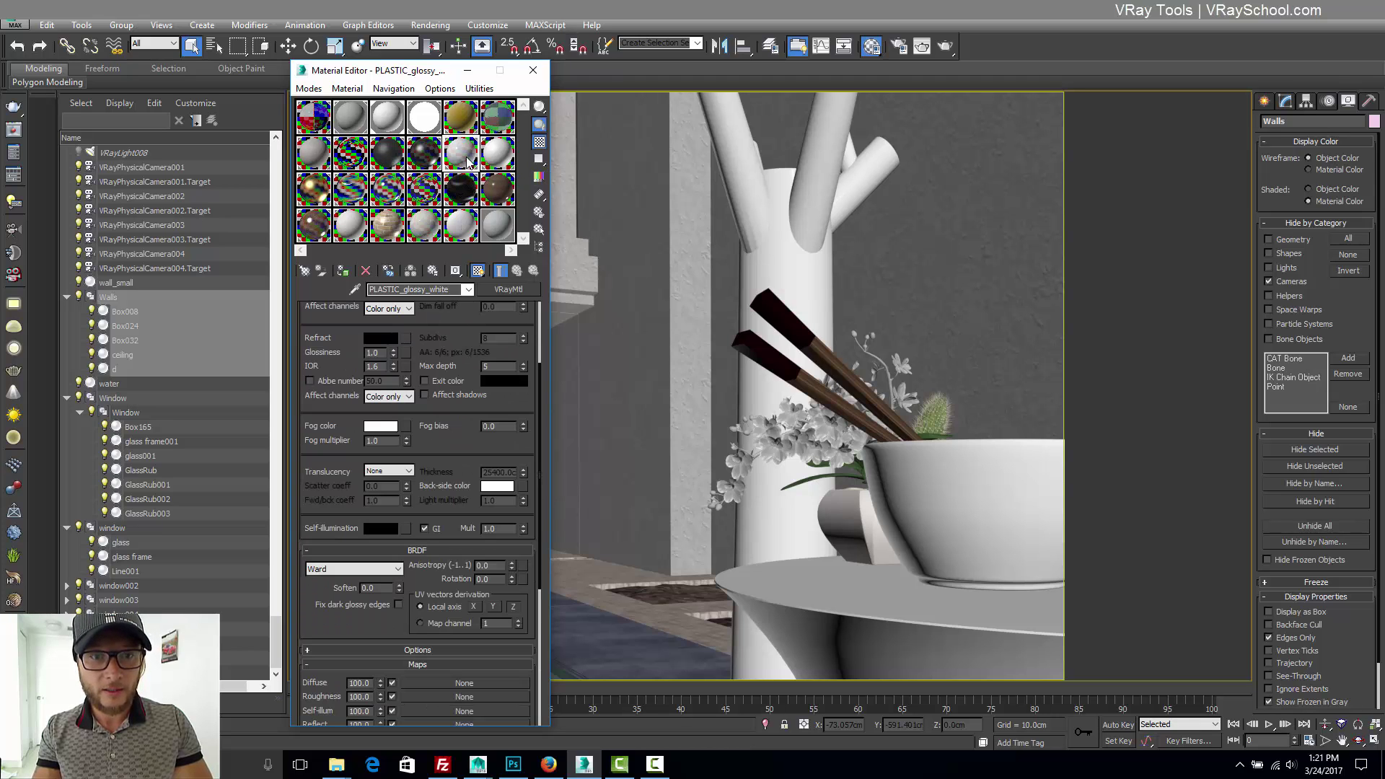
click(505, 158)
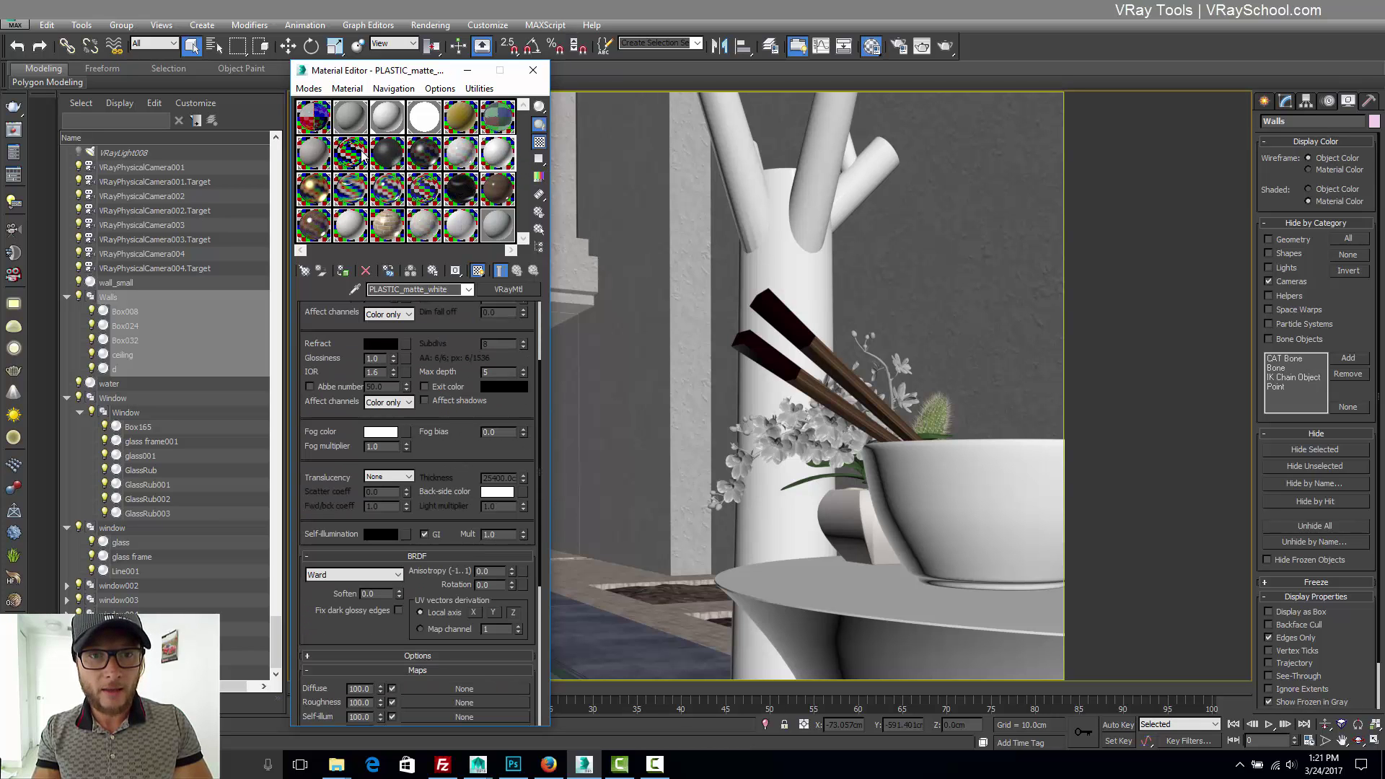
click(321, 197)
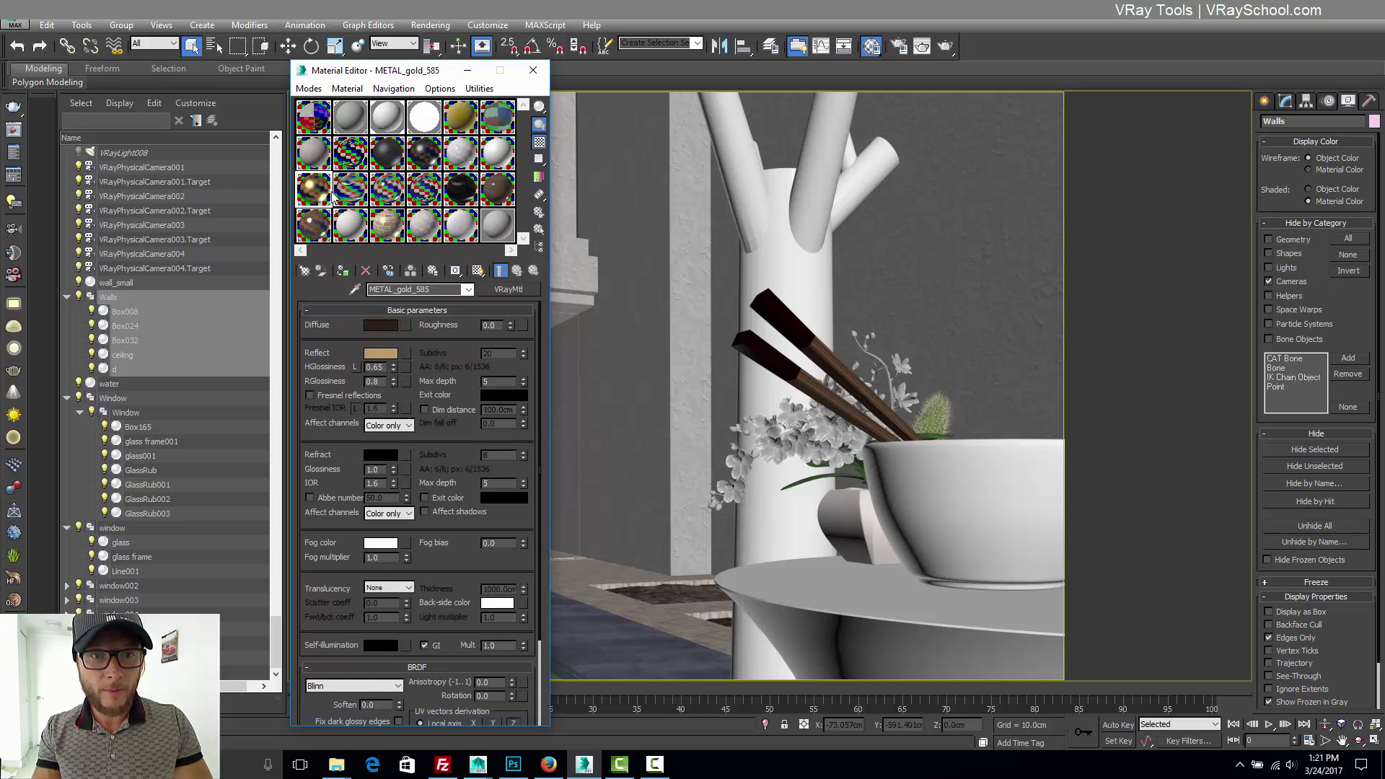
click(351, 190)
click(388, 194)
click(422, 199)
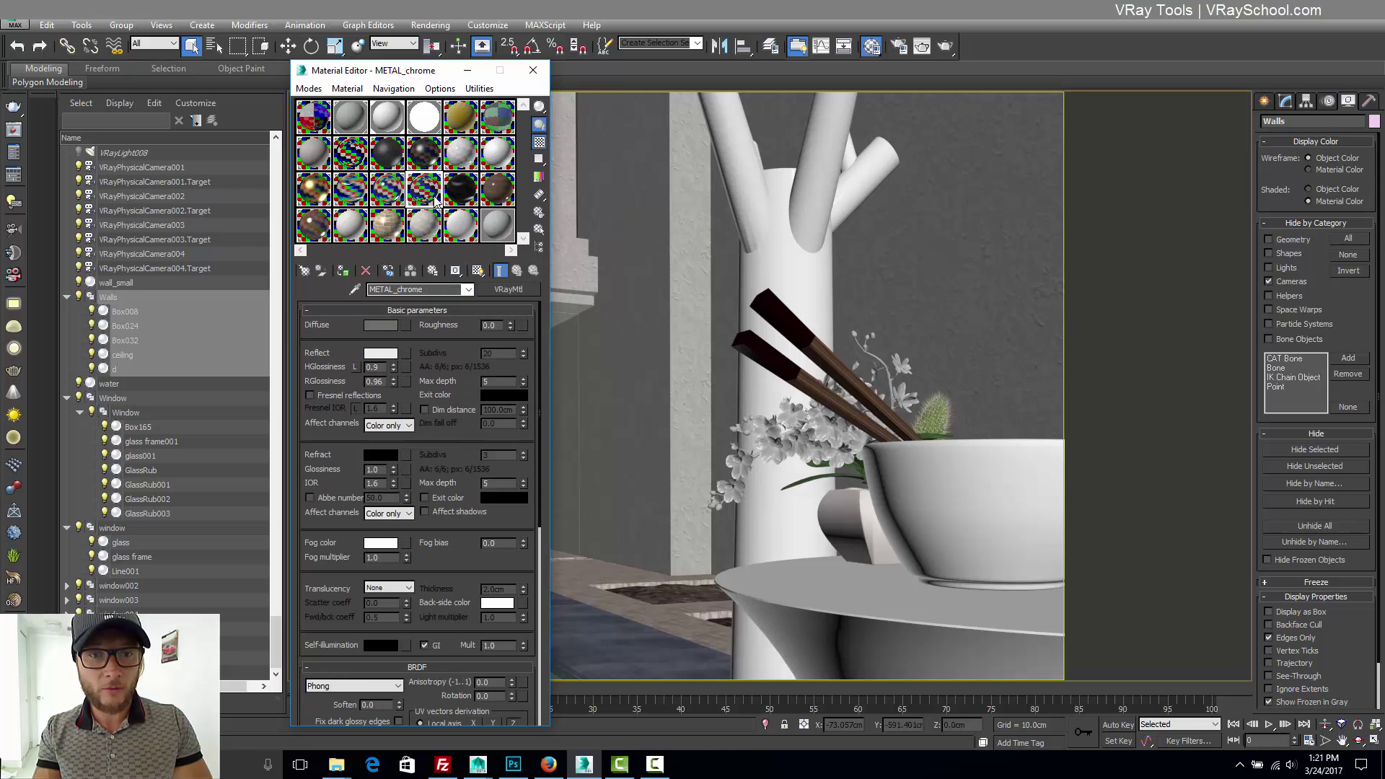
click(462, 190)
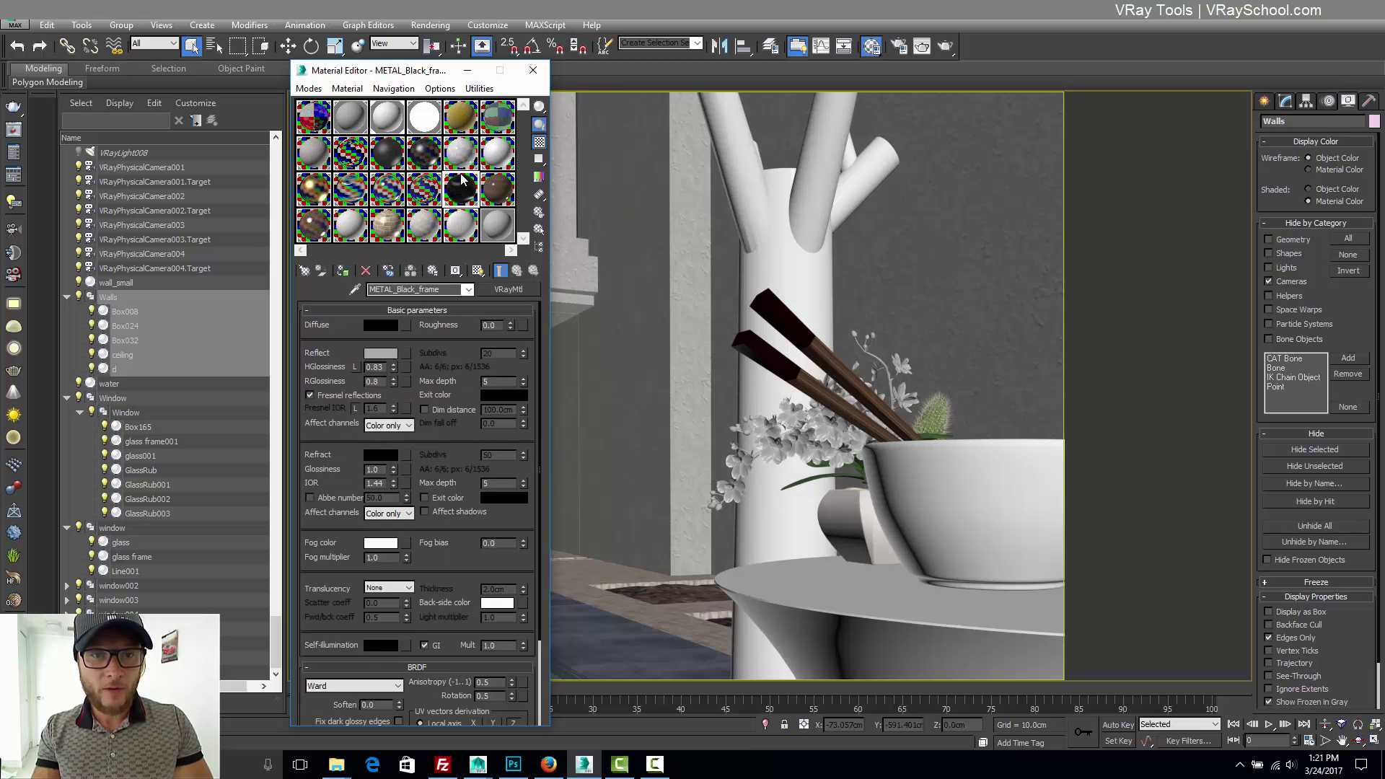
- View the armchair scene through VRayPhysicalCamera001 from the camera list
key(c)
click(639, 281)
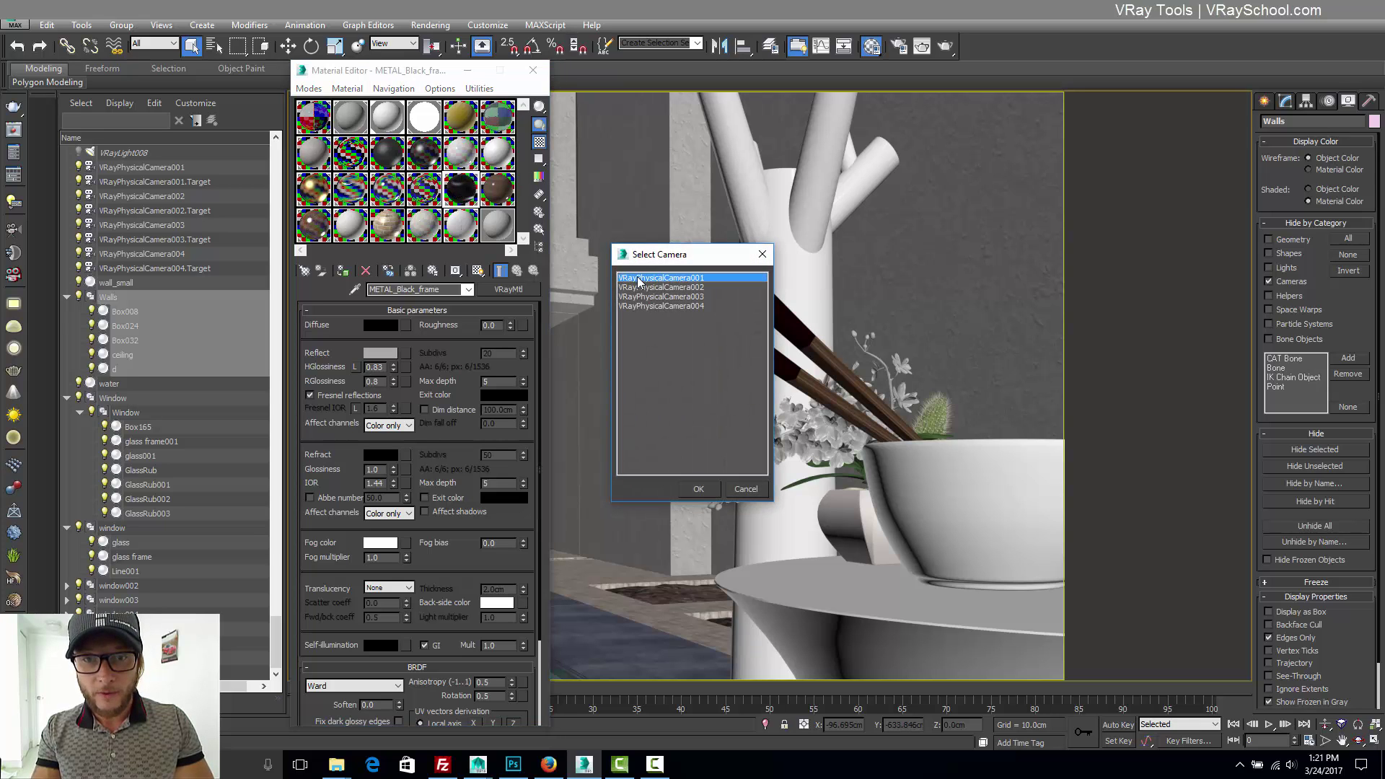
double_click(638, 281)
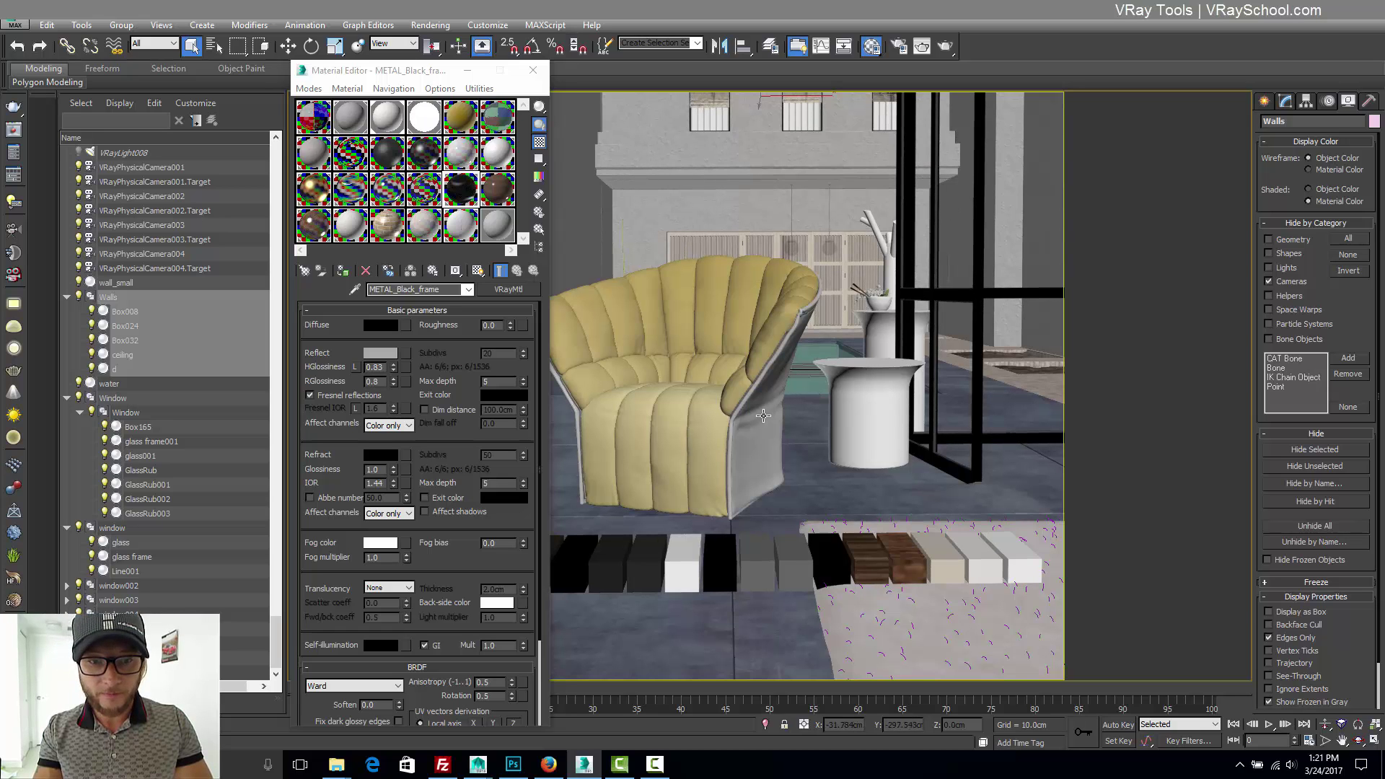
- Inspect the WOOD, STONE and FABRIC_curtain_2sidedMtl materials, then make the empty 24 - Default slot current
click(317, 223)
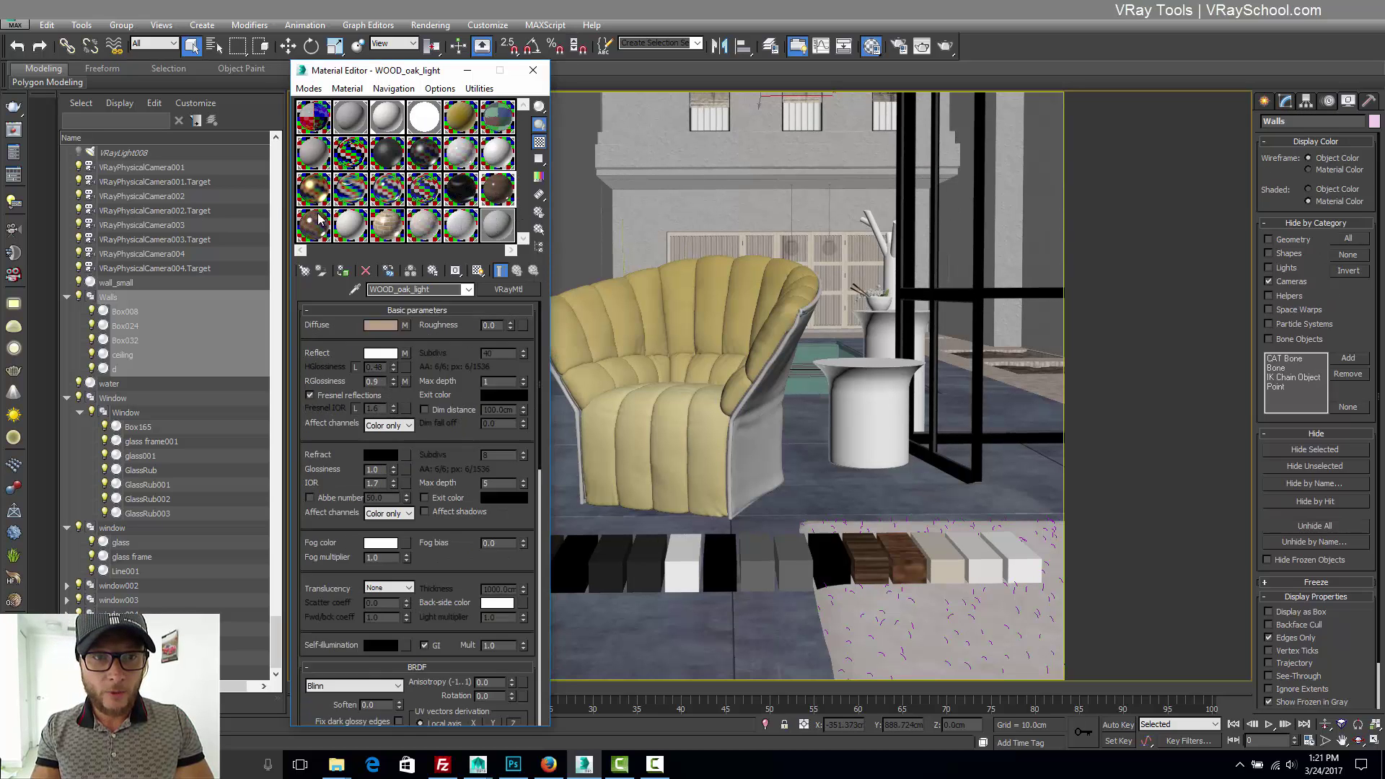
click(350, 235)
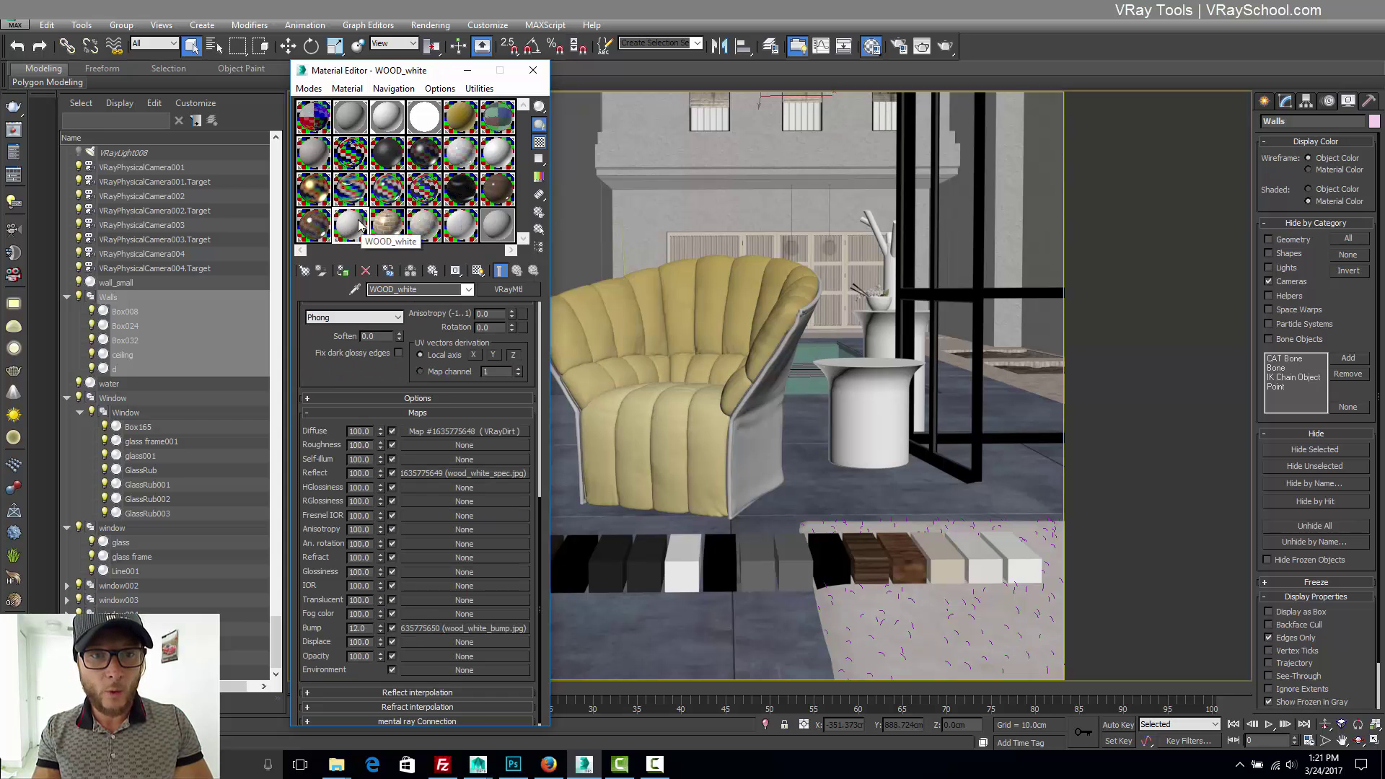
click(376, 235)
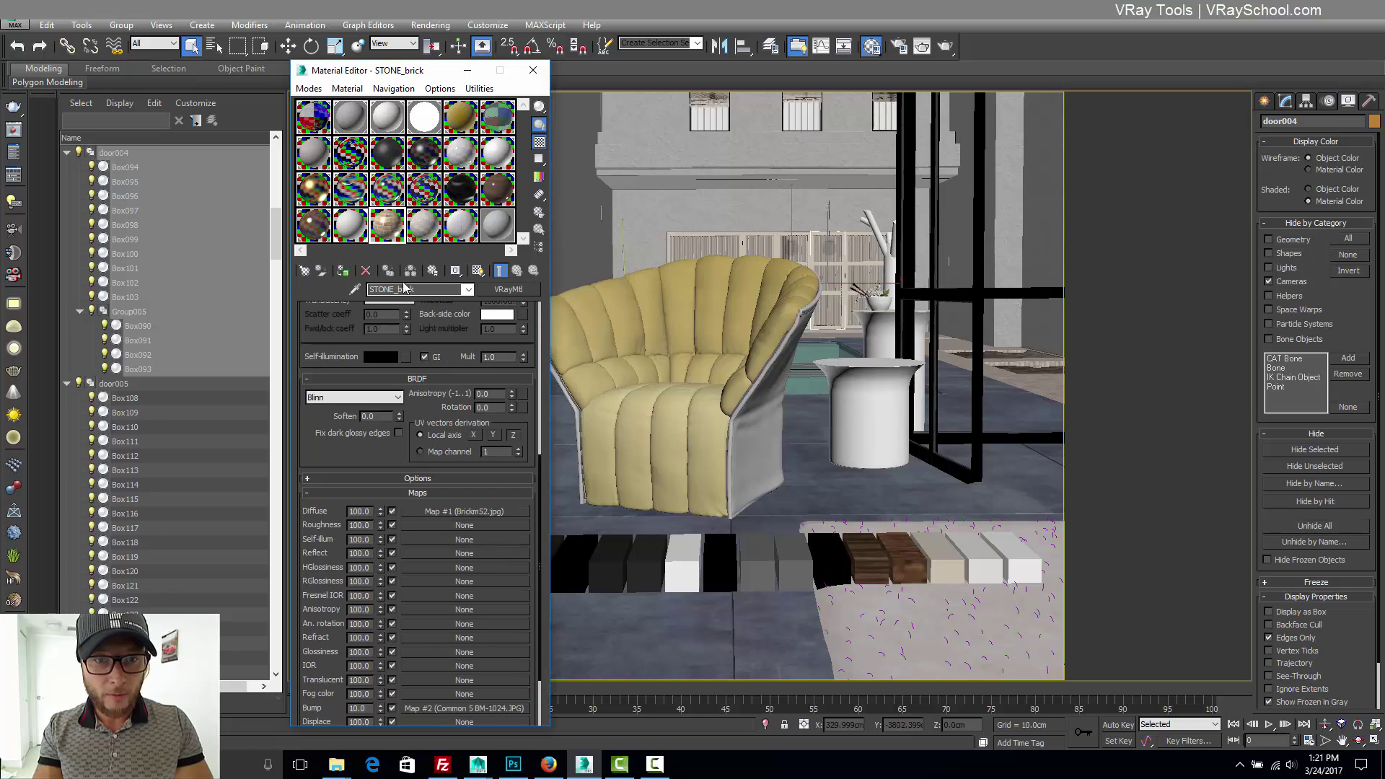
click(425, 229)
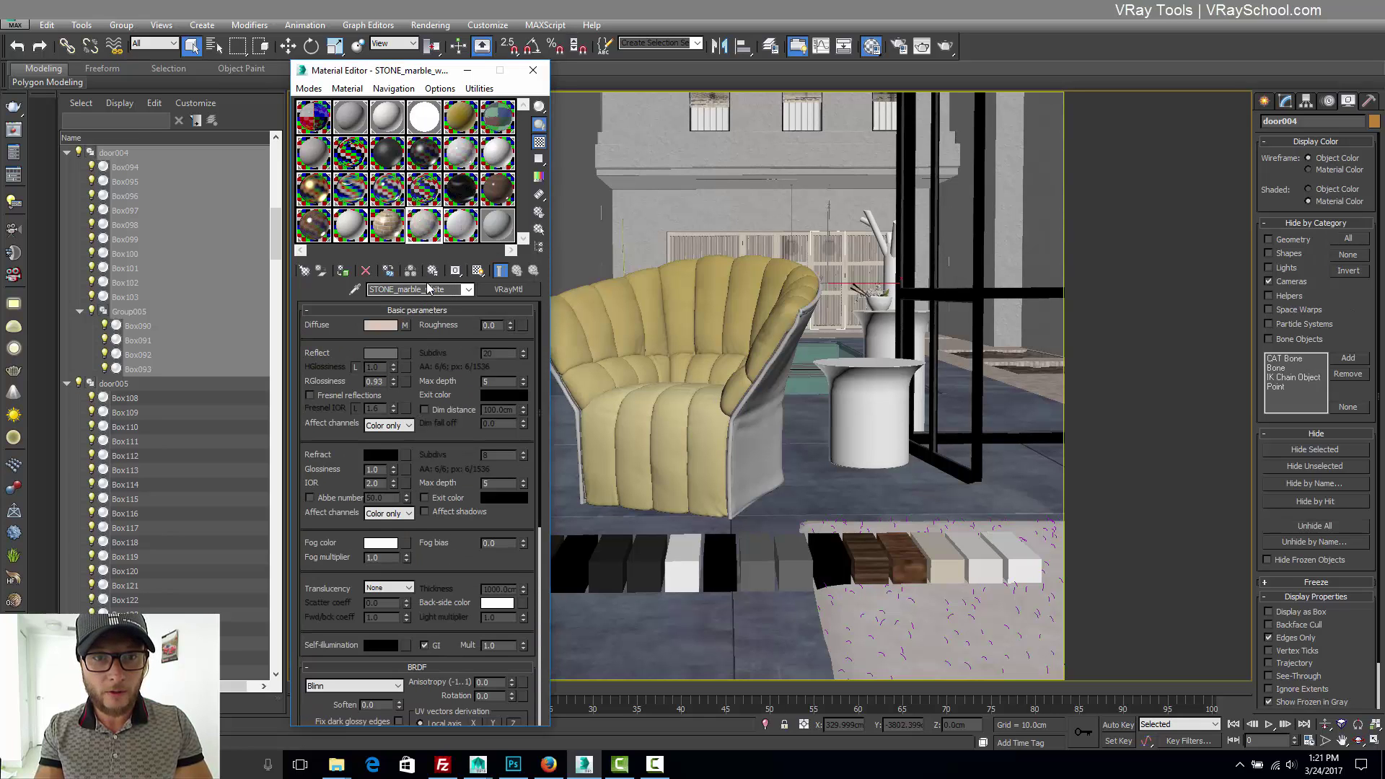
click(465, 233)
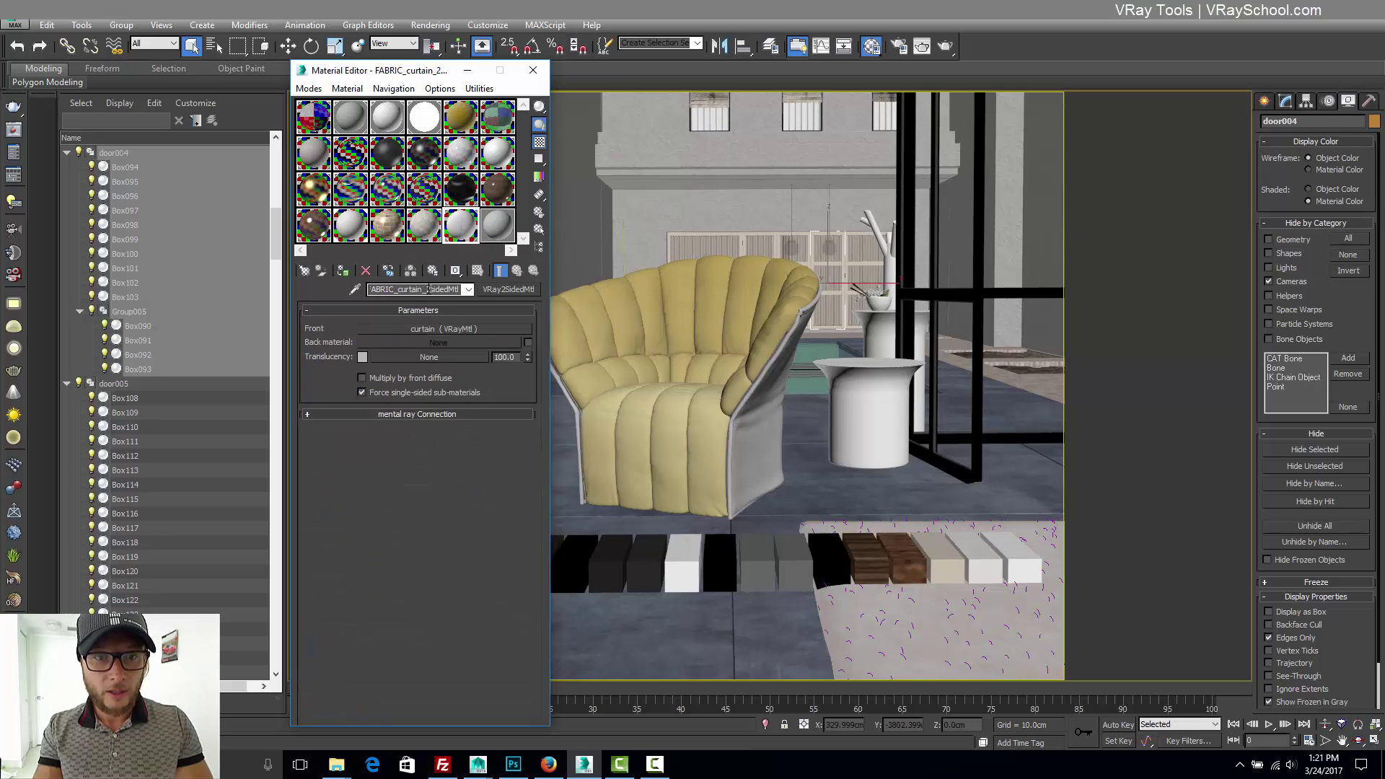
double_click(428, 288)
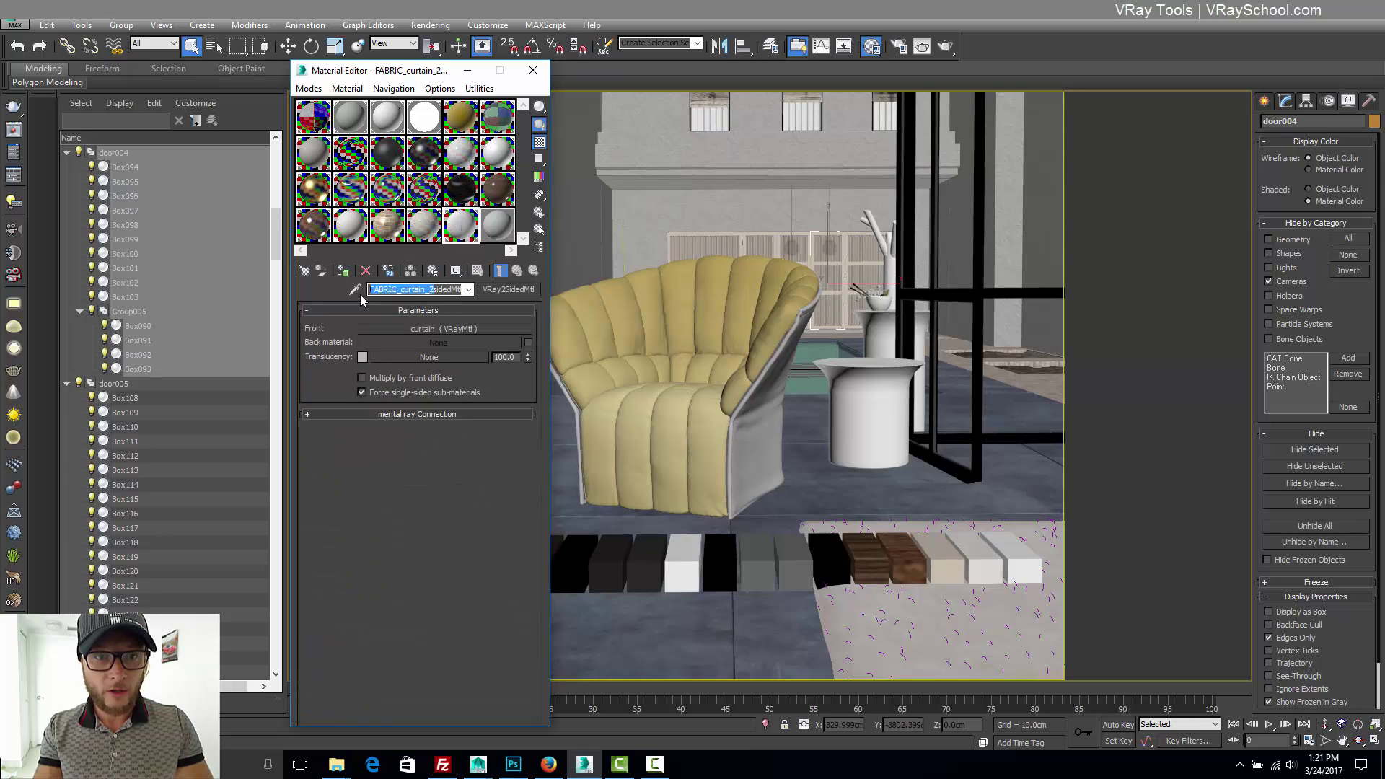
click(495, 227)
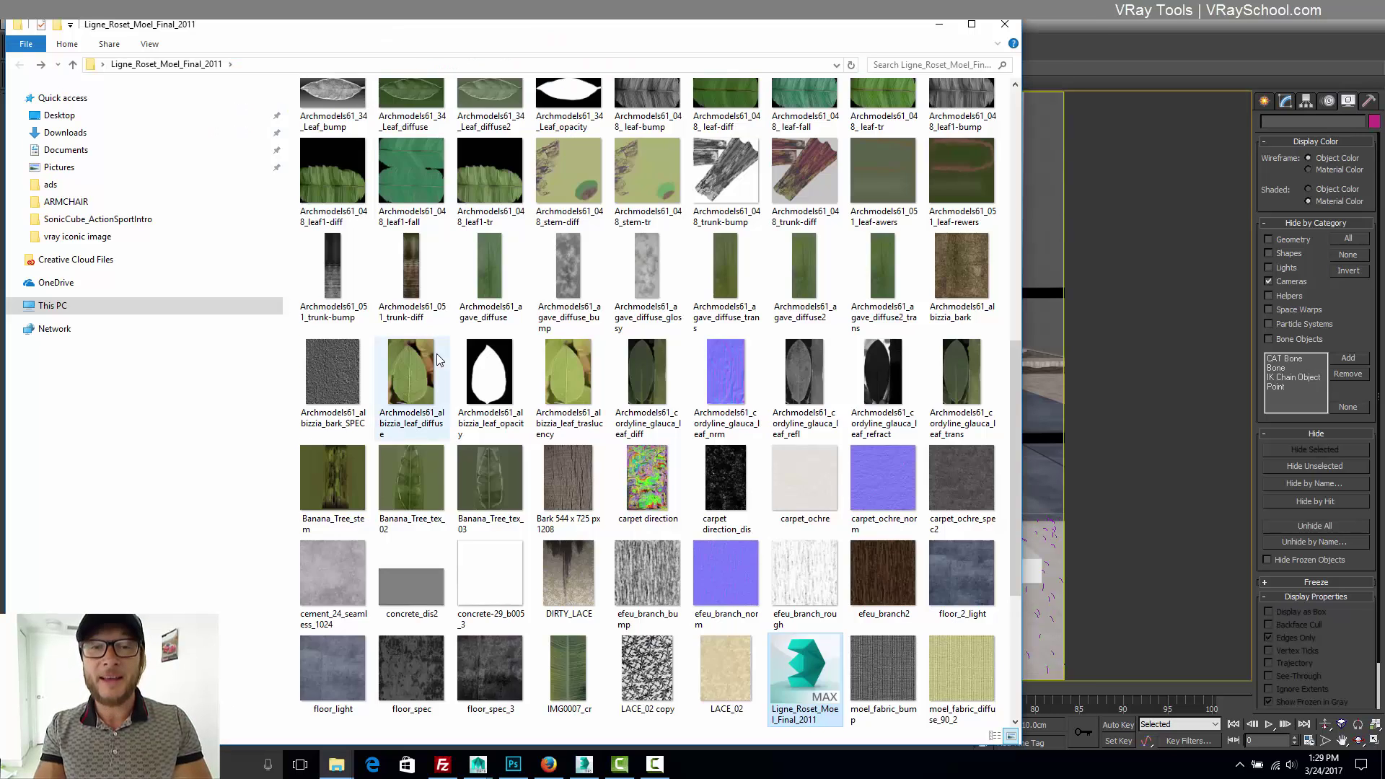
scroll(435, 354, up, 10)
- Open the Ligne_Roset_Moel_FINAL render from the Renders folder and maximize it in Photo Viewer
double_click(332, 146)
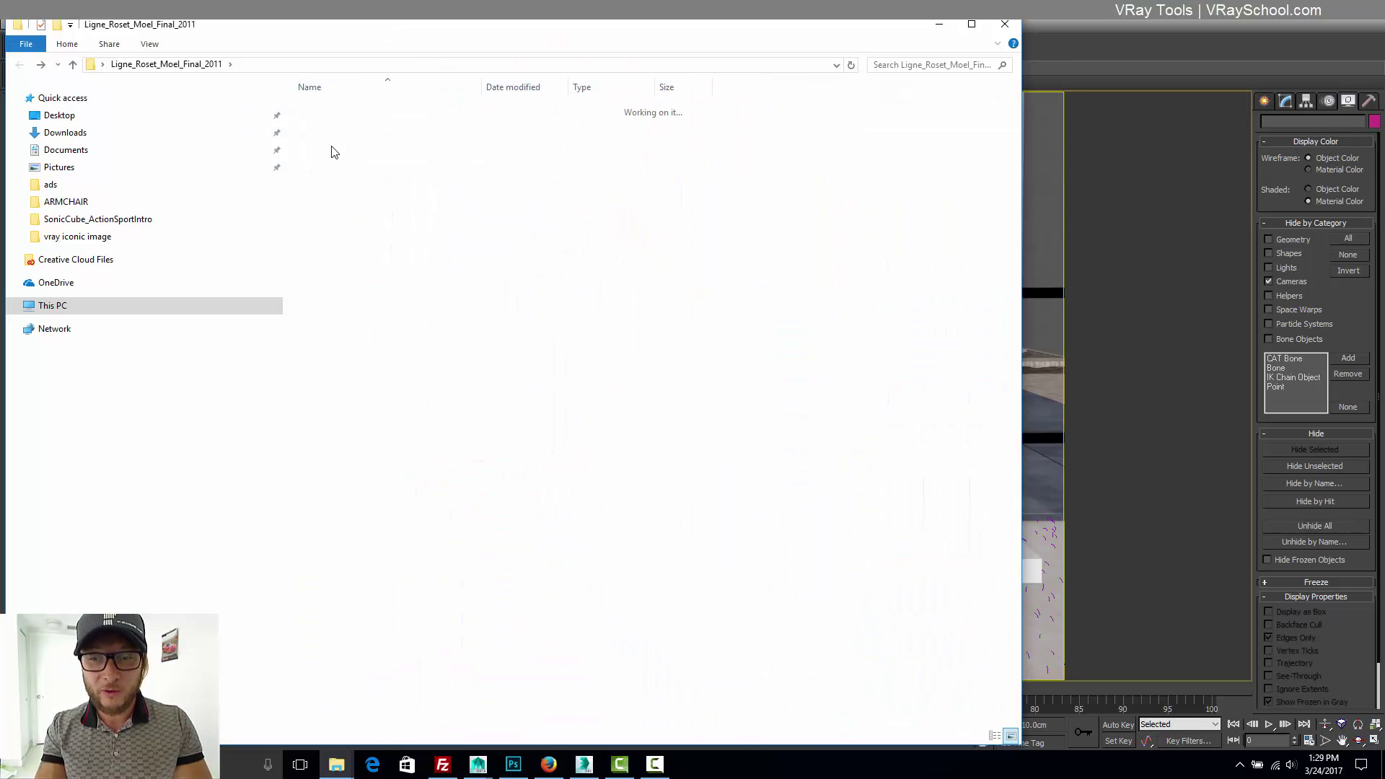
double_click(341, 140)
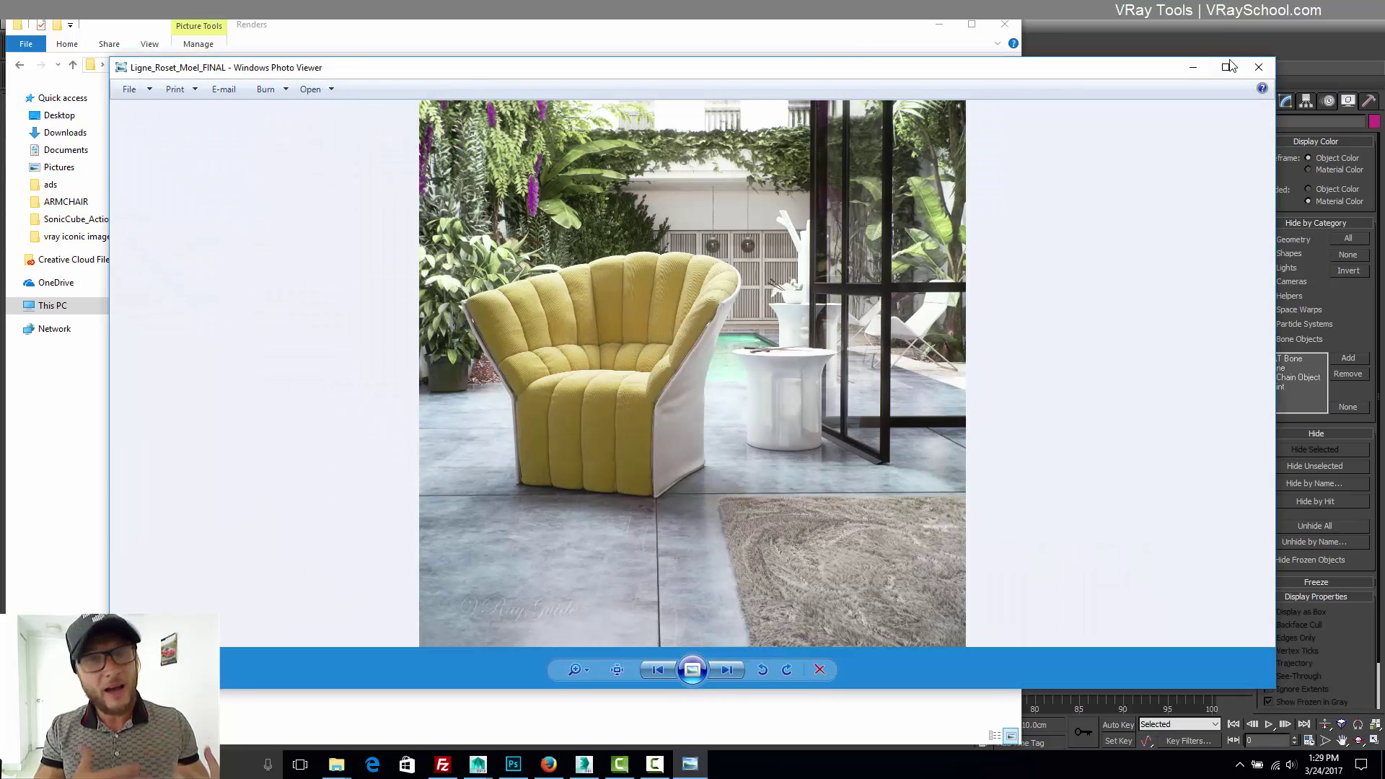
click(1225, 67)
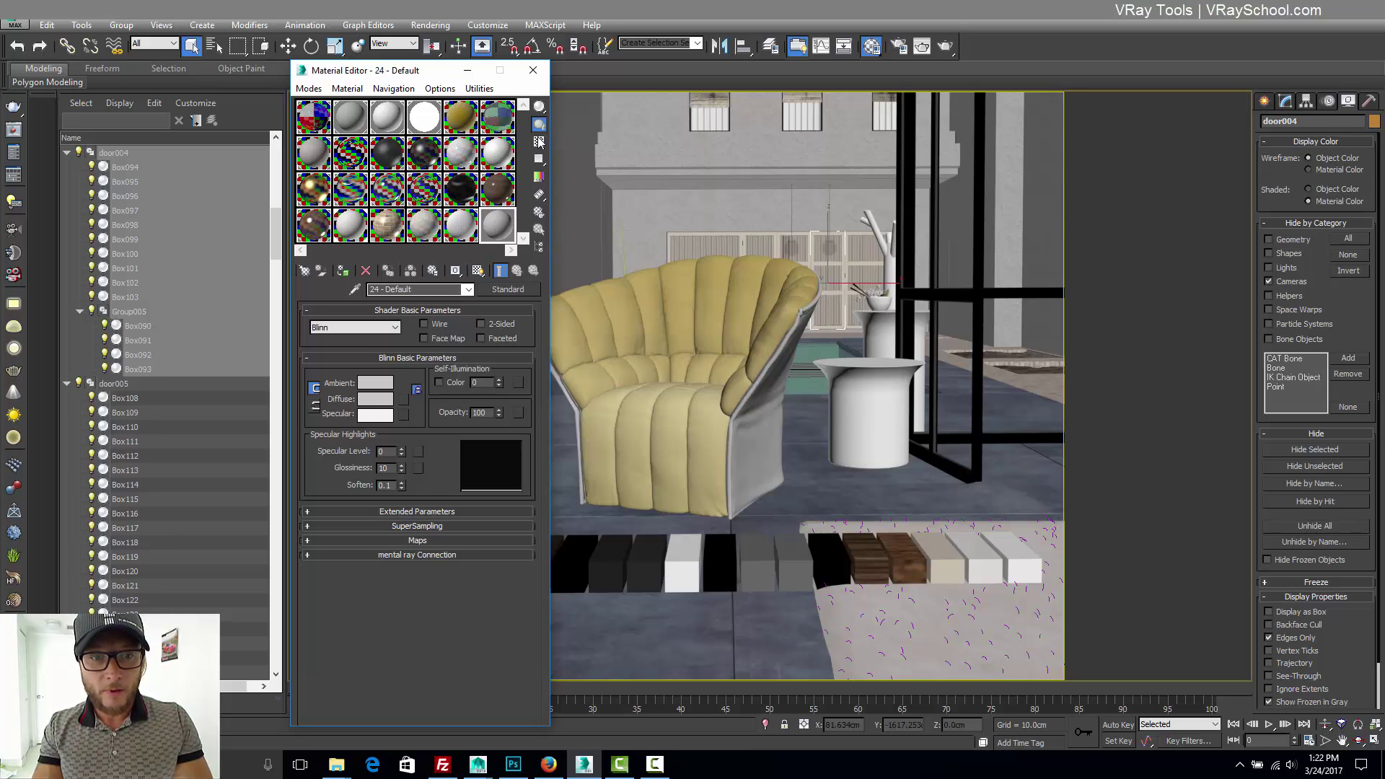
- Pick the floor's CONCRETE_Polished material with the eyedropper and move the Material Editor left
click(355, 290)
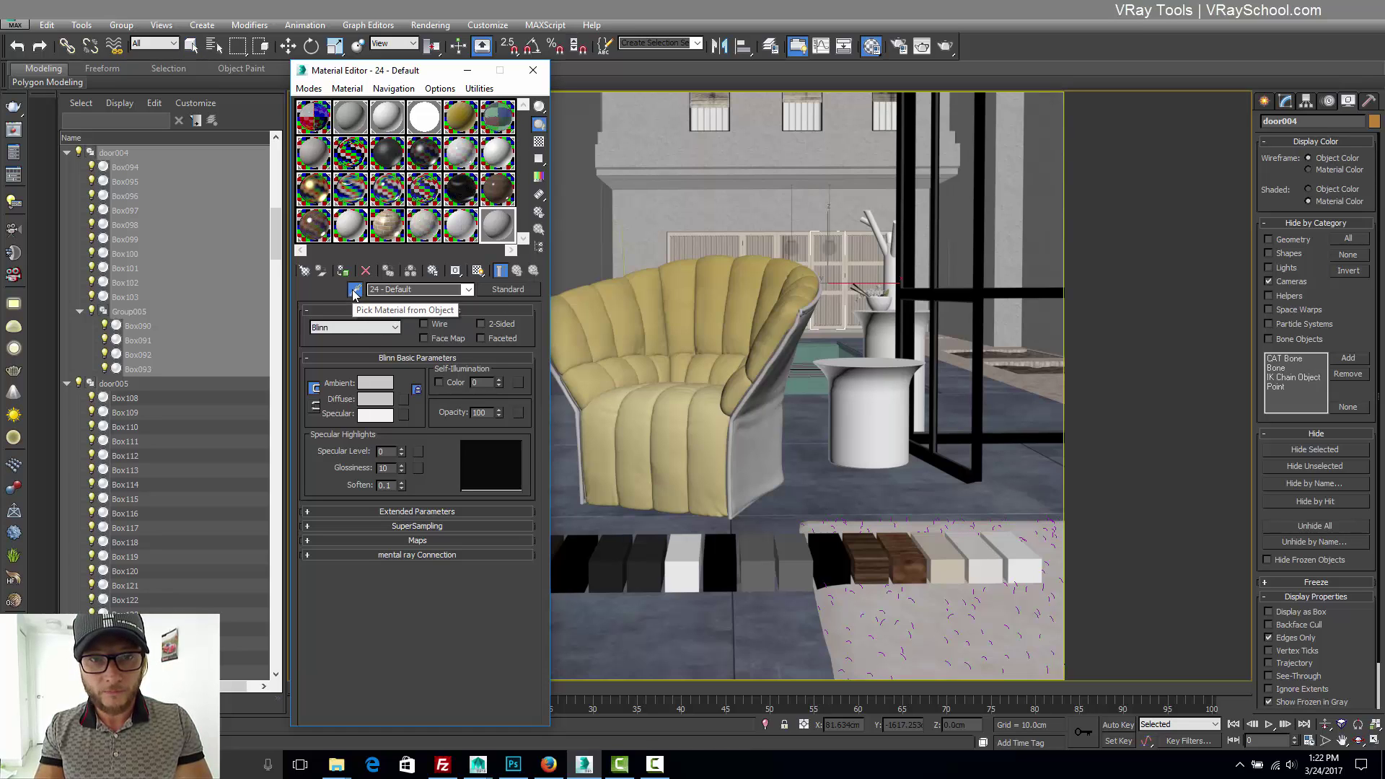
click(655, 617)
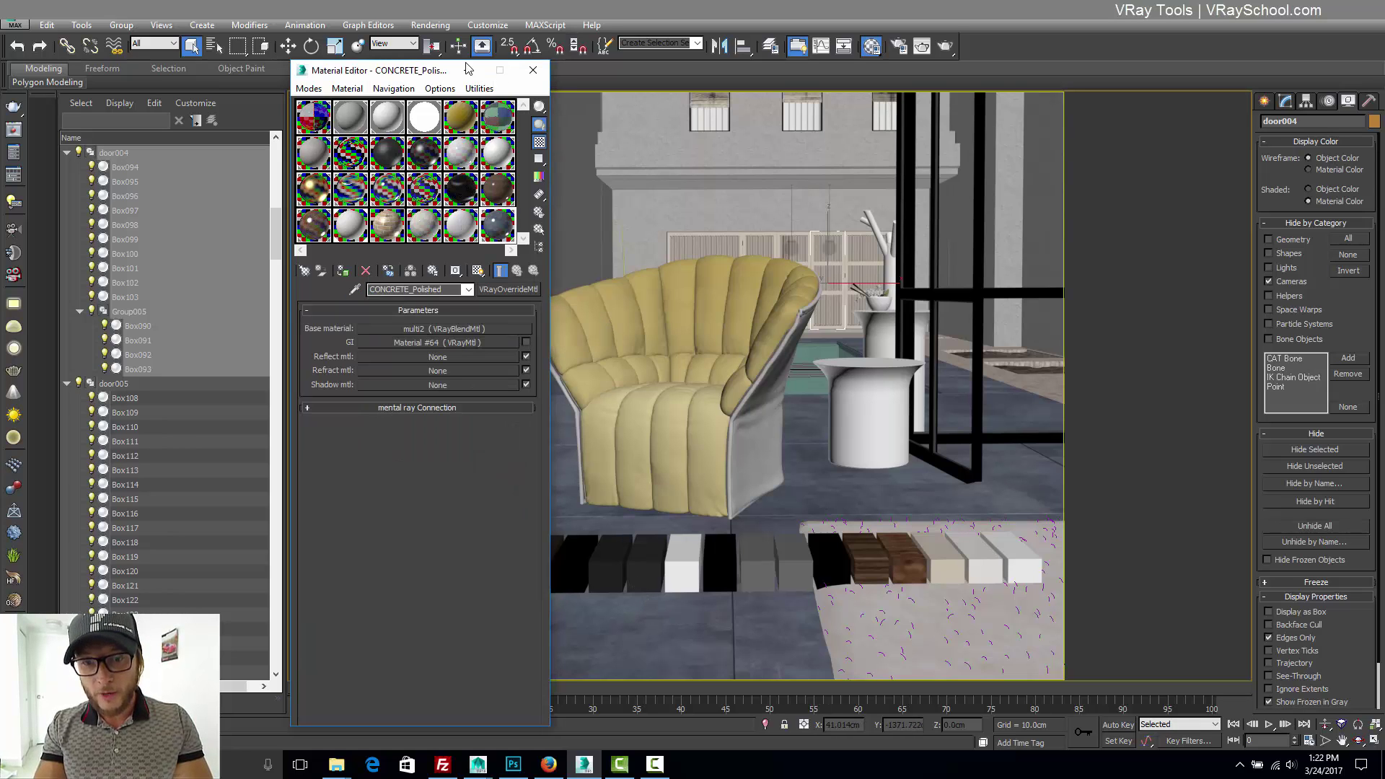
drag(317, 70, 144, 61)
click(544, 565)
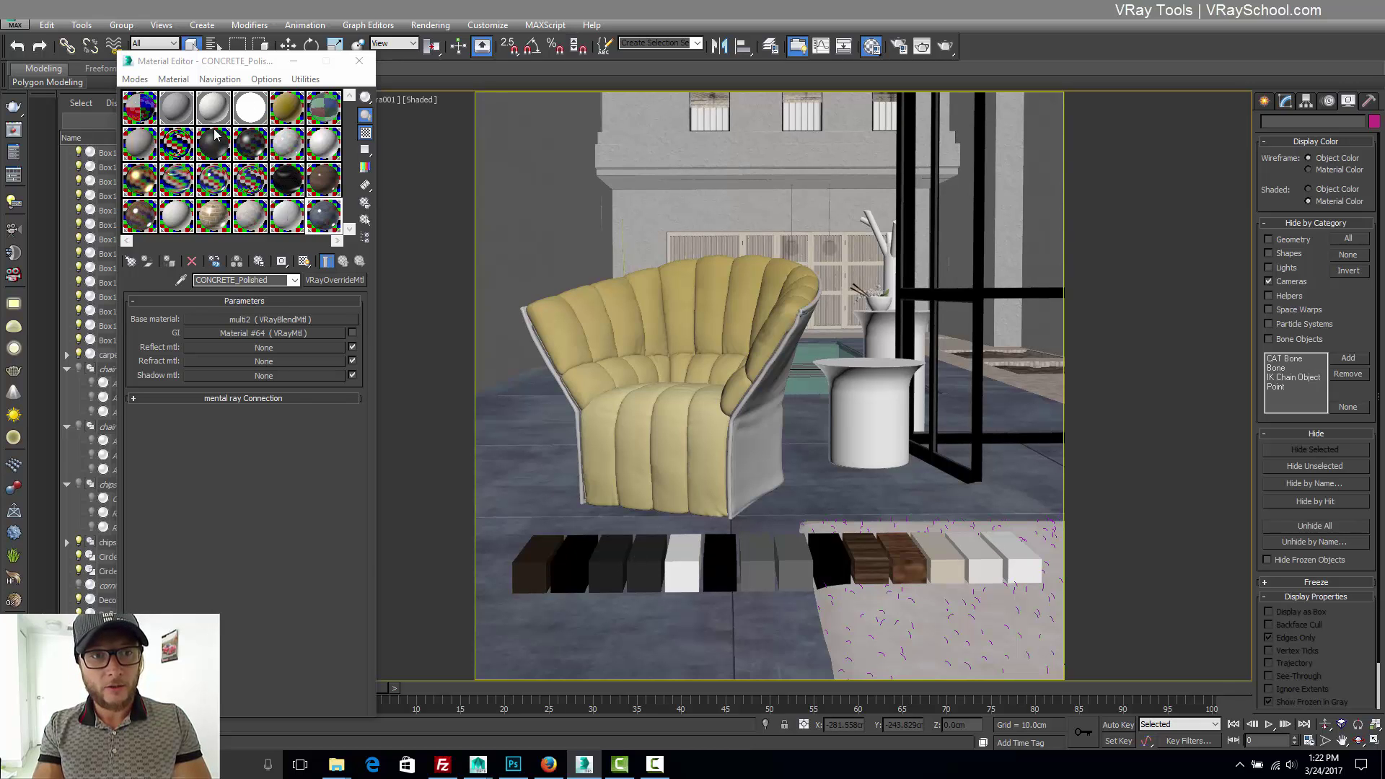
click(179, 281)
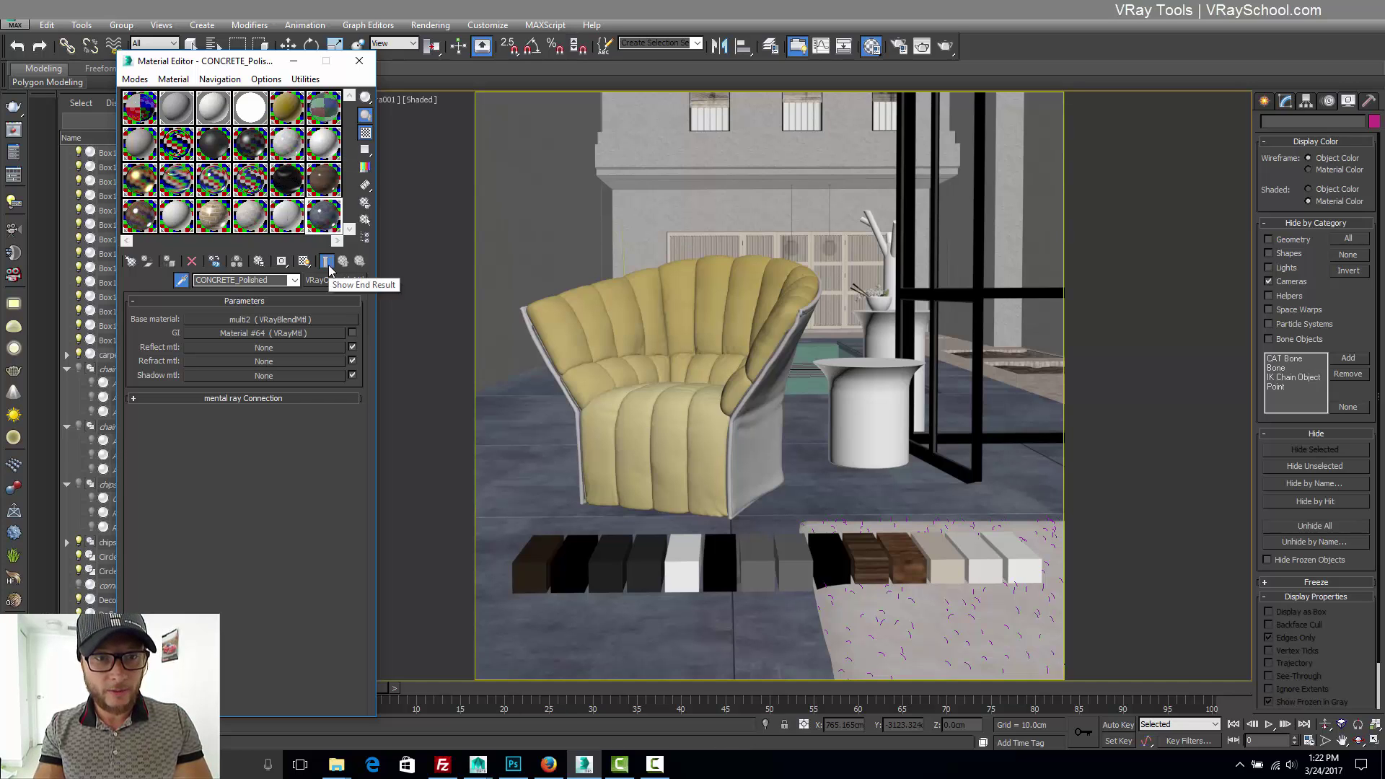
- Make GLASS_standart the current material and show the Put to Library list
click(147, 112)
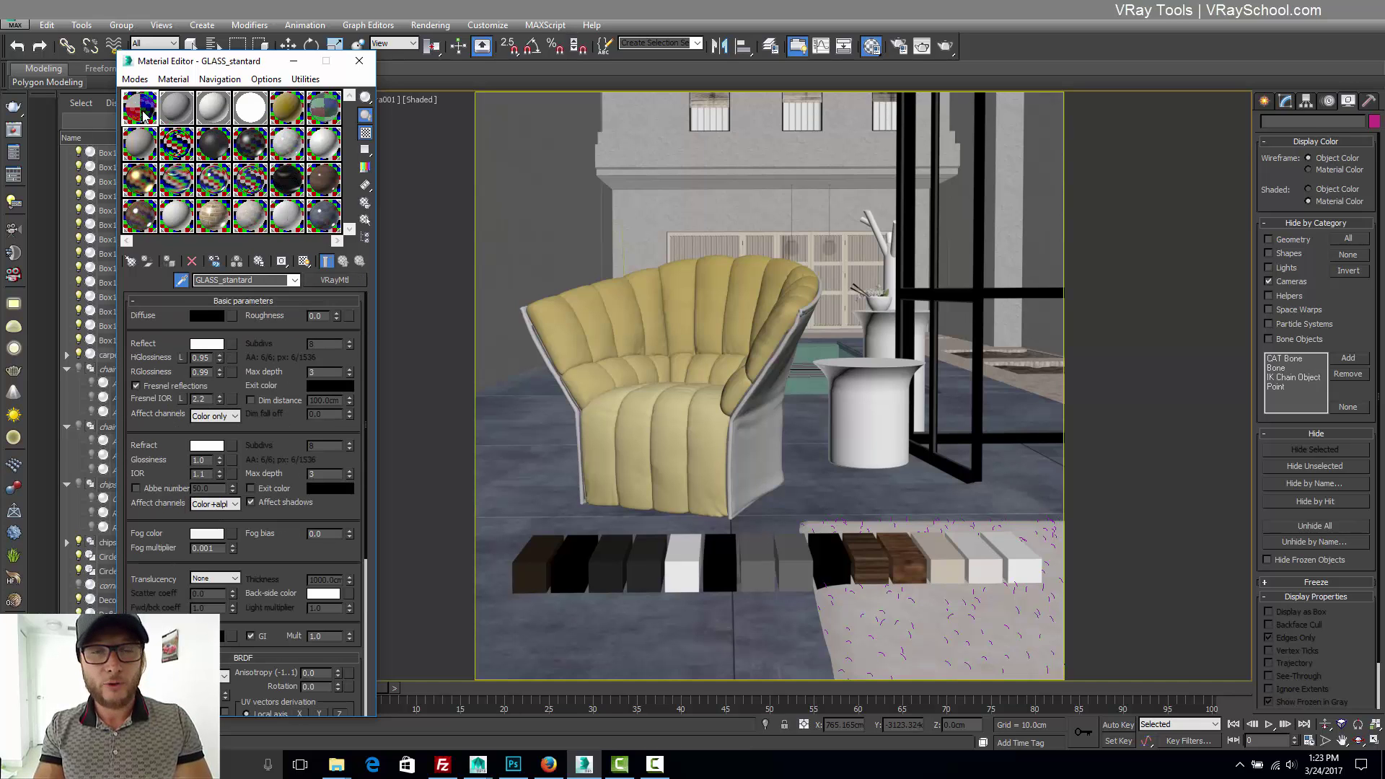
click(259, 263)
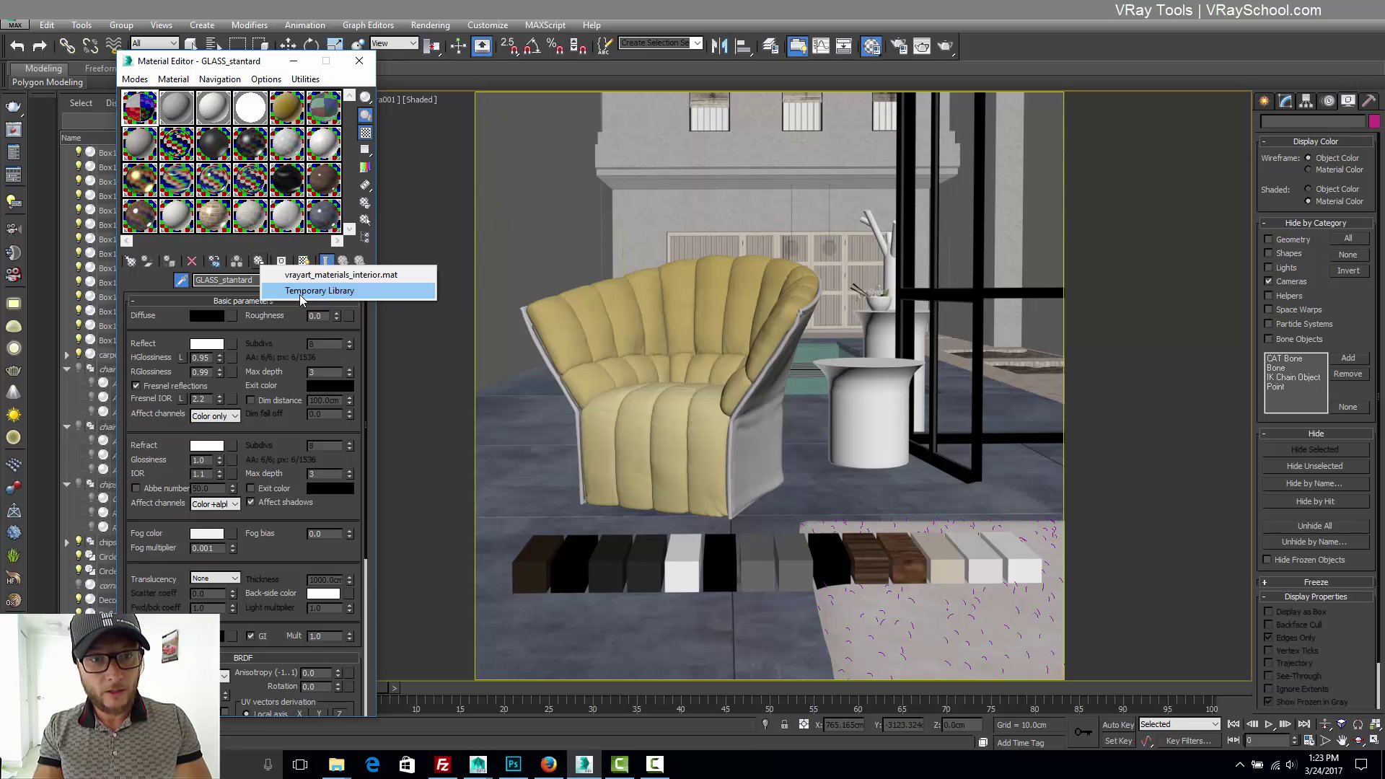
- Put GLASS_standart and the following scene materials into the Temporary Library
click(300, 291)
click(309, 416)
click(173, 108)
click(281, 261)
scroll(276, 278, down, 3)
scroll(275, 278, down, 4)
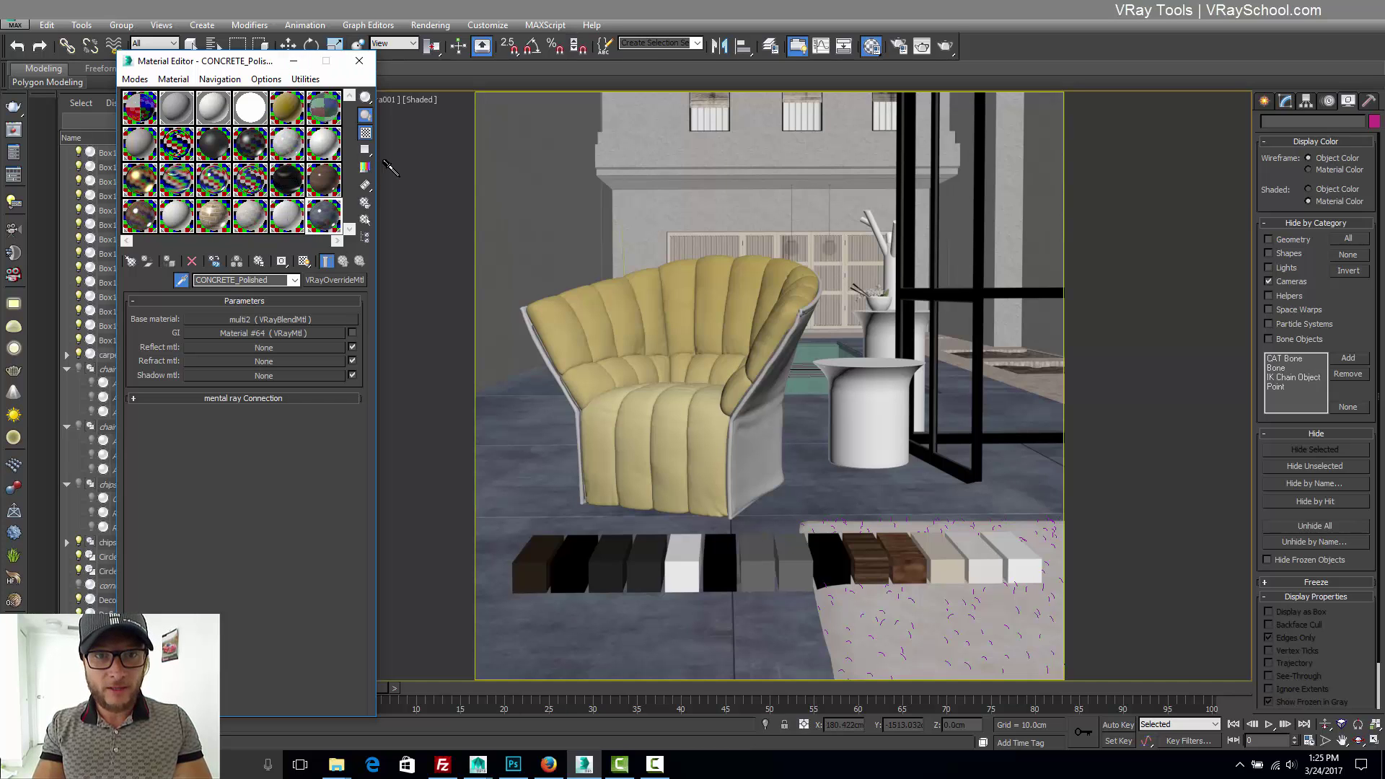
- Switch to the Slate Material Editor, widen its browser and scroll to the Temporary Library
click(871, 48)
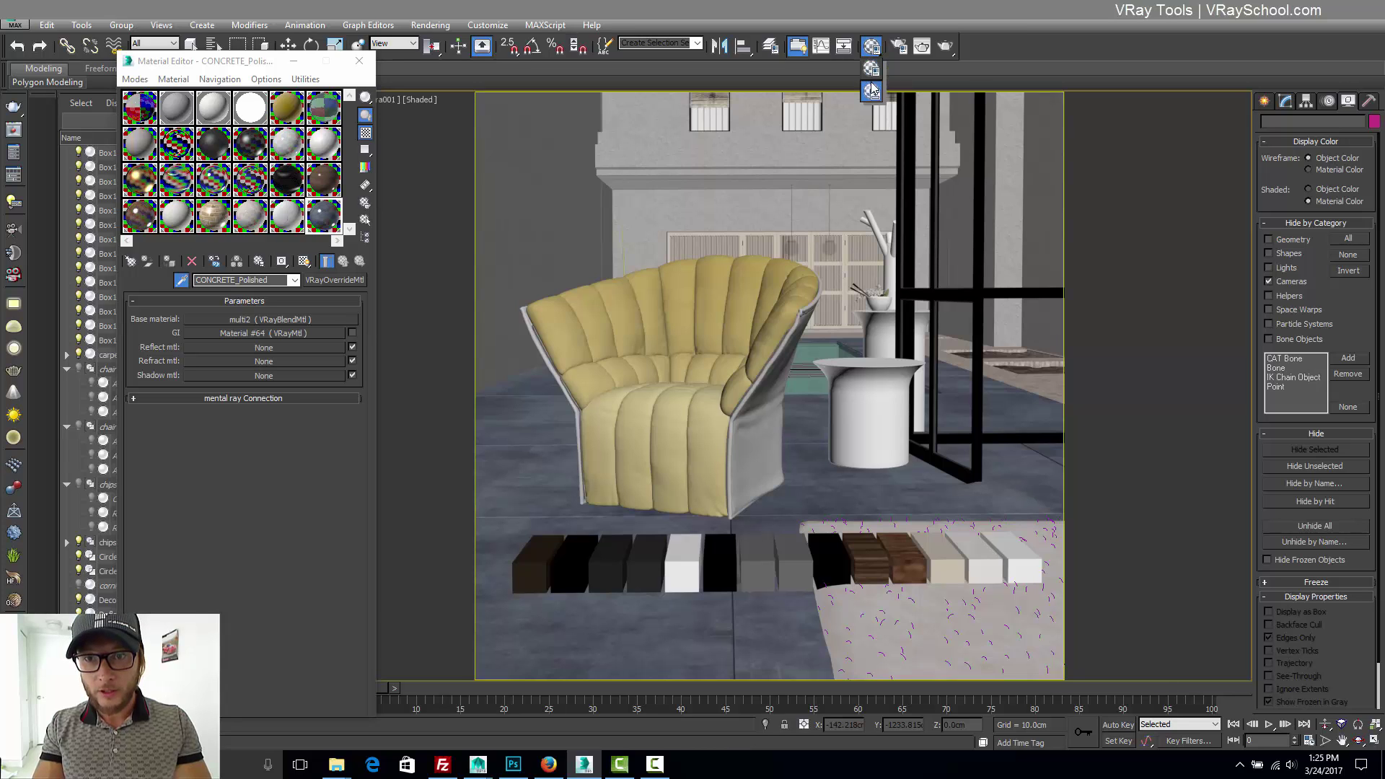
click(871, 71)
drag(873, 50, 871, 90)
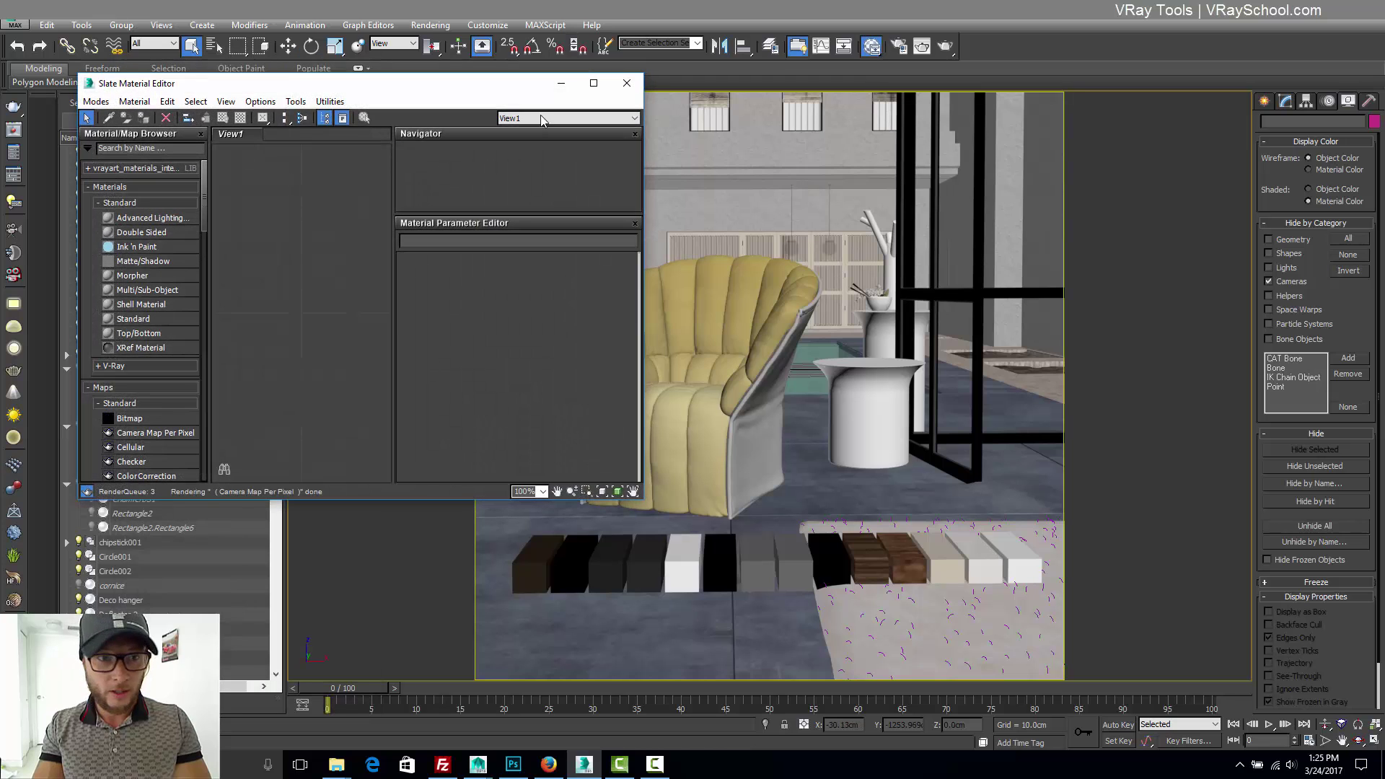
drag(232, 92, 484, 111)
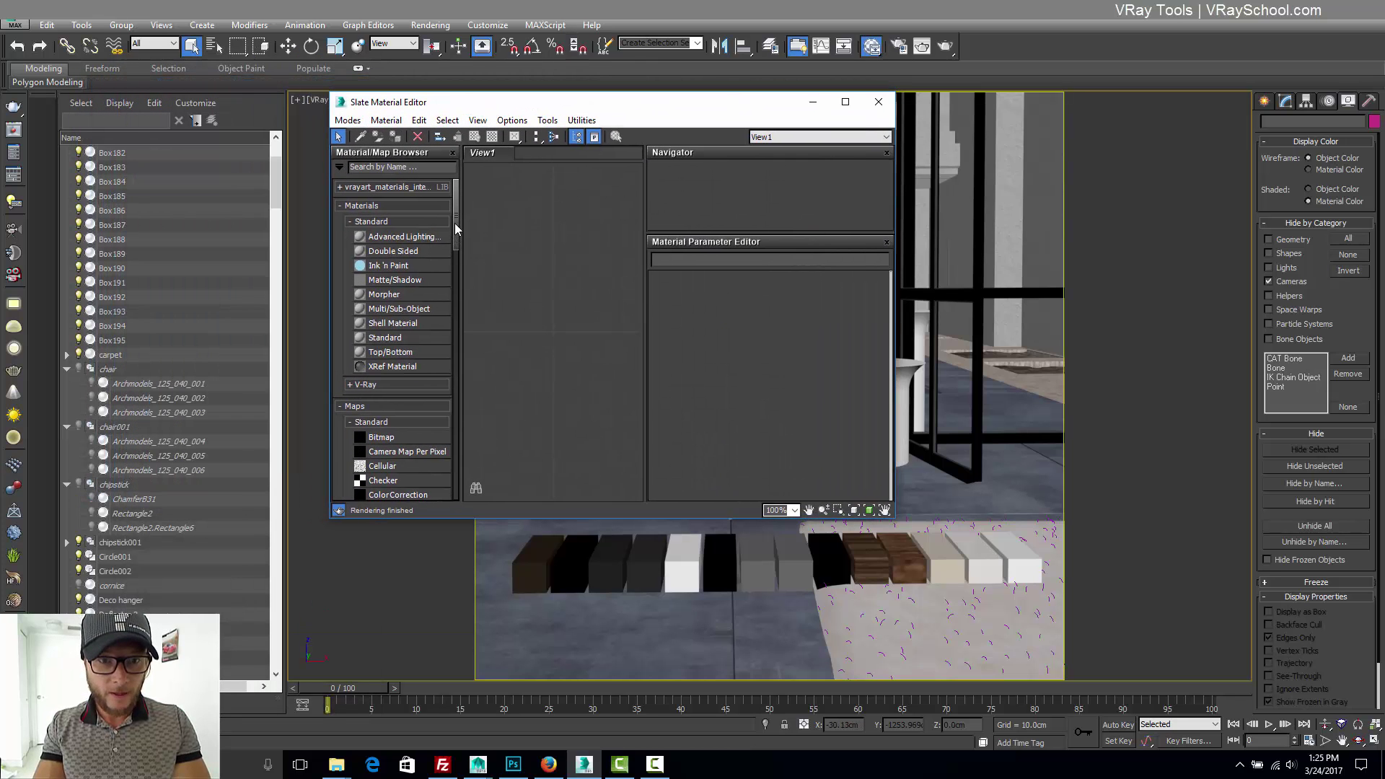
drag(454, 227, 453, 451)
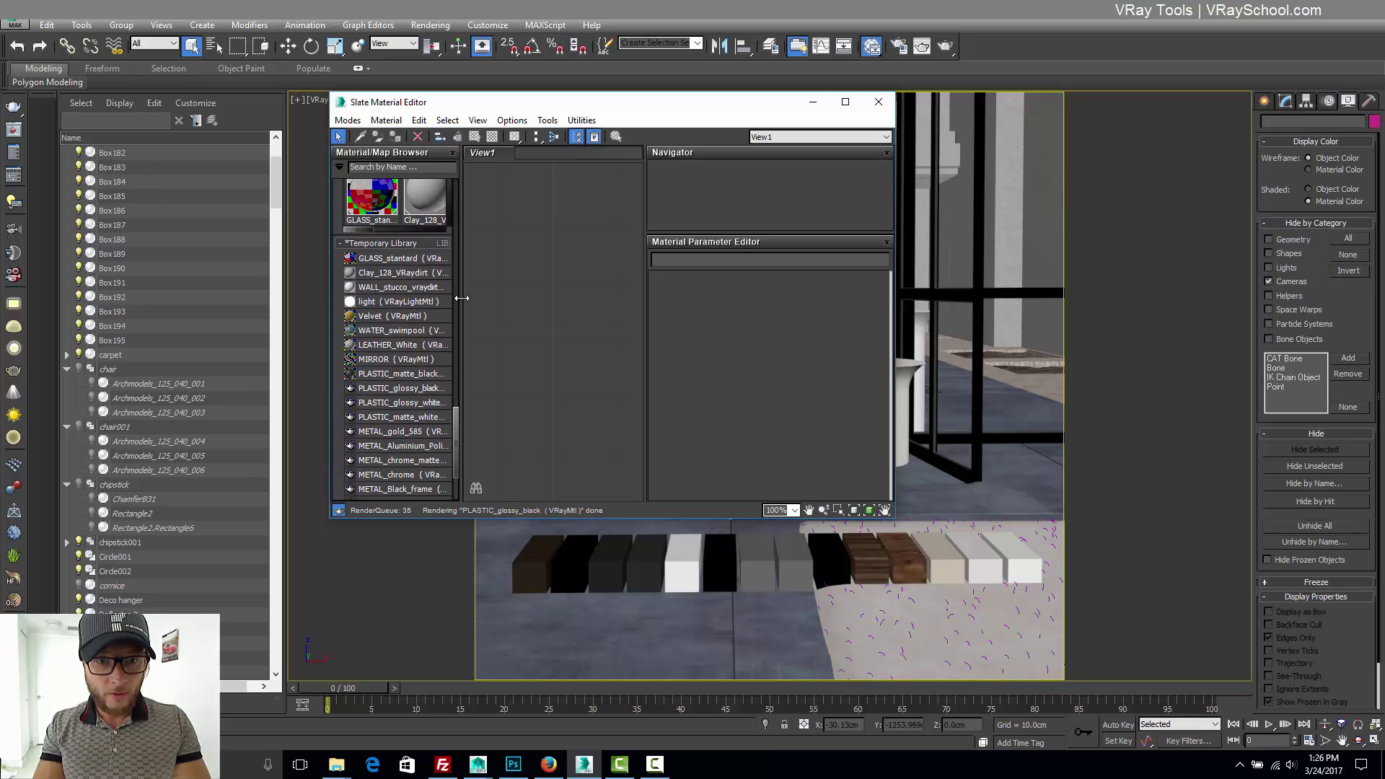
drag(462, 298, 566, 292)
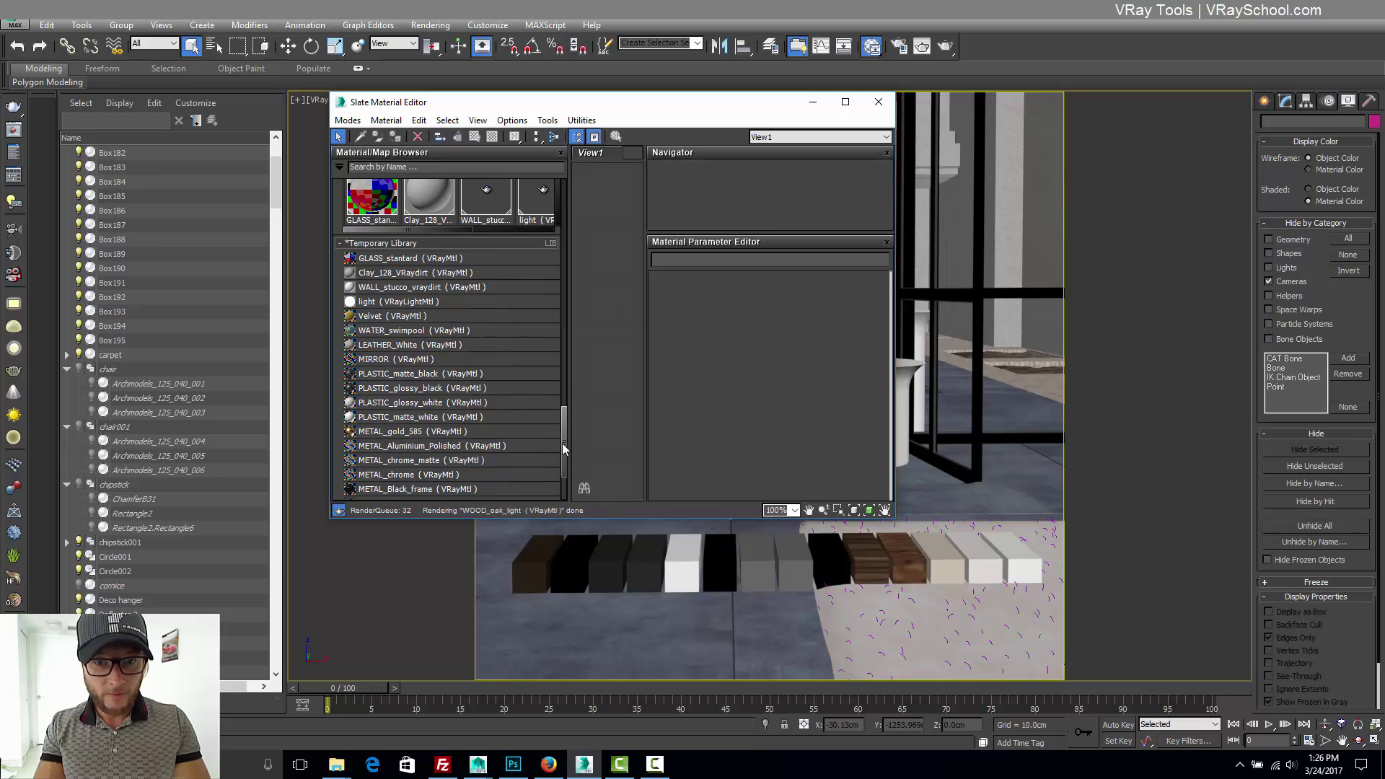
drag(562, 443, 562, 478)
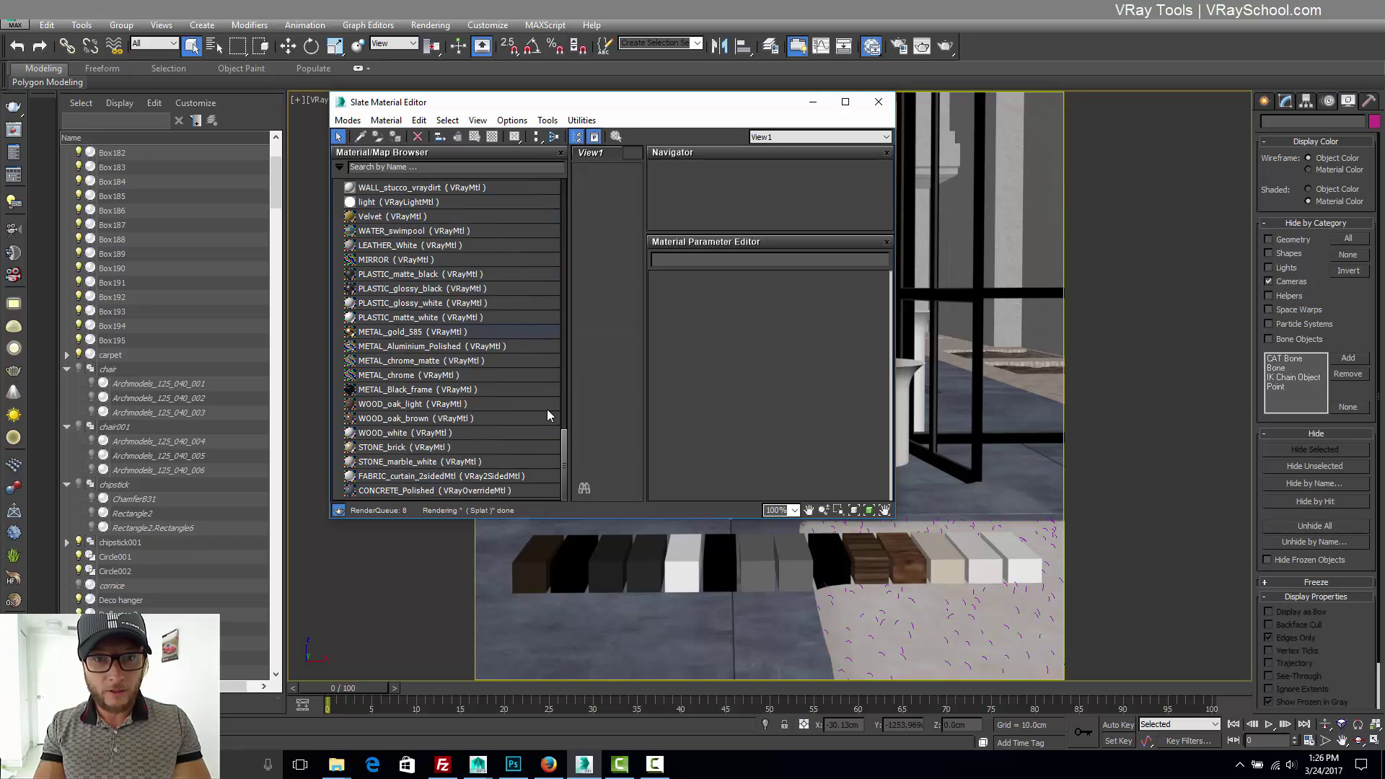
drag(561, 467, 561, 436)
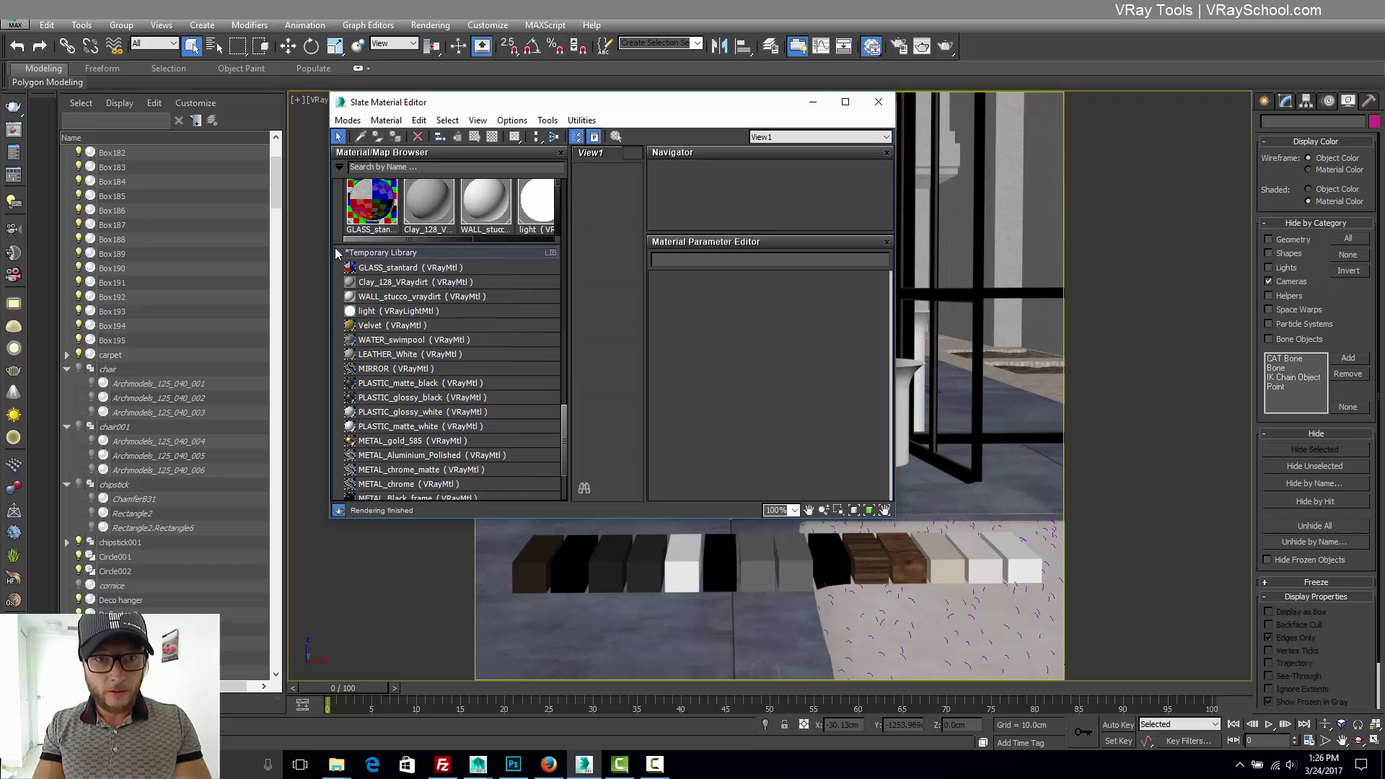
scroll(337, 252, down, 1)
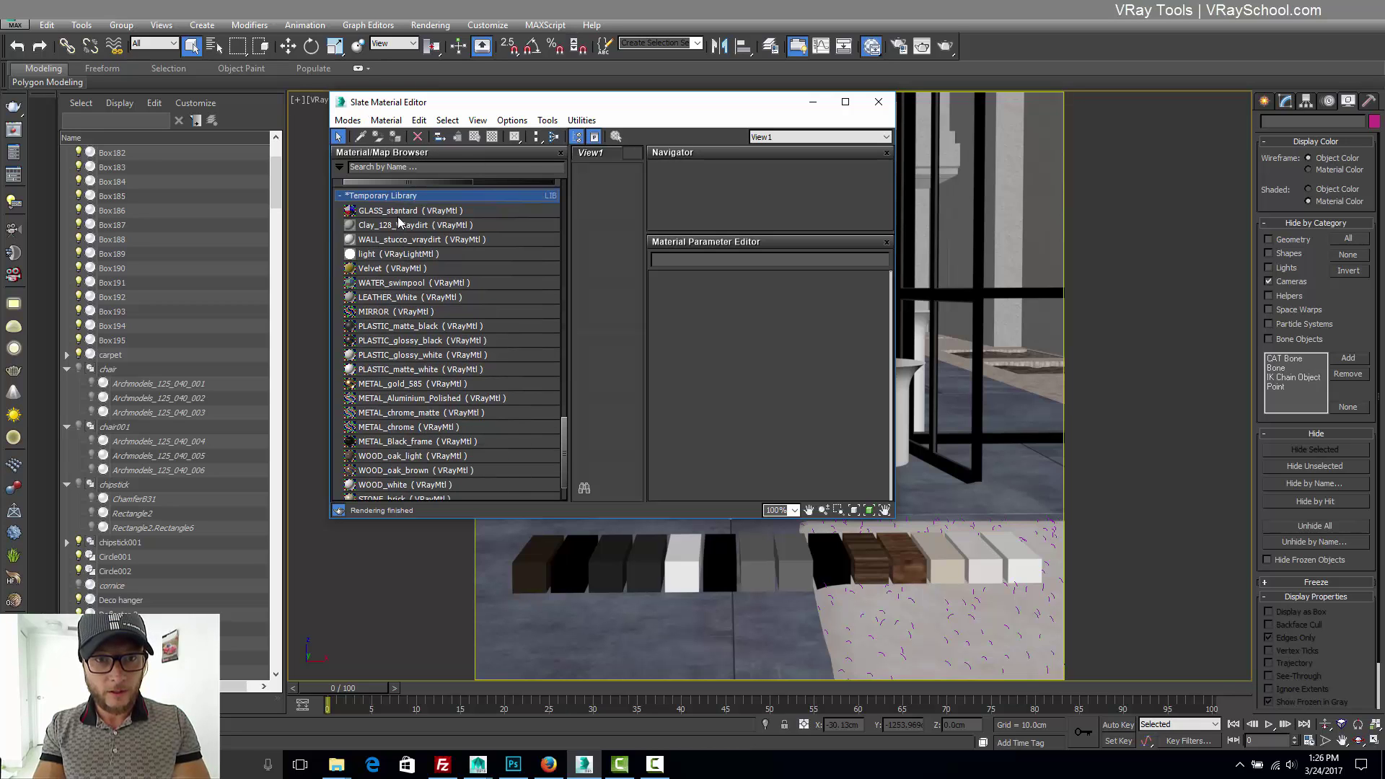
- Save the Temporary Library as VRaySchool_24_Free_Materials.mat, then close the Slate Material Editor
right_click(399, 201)
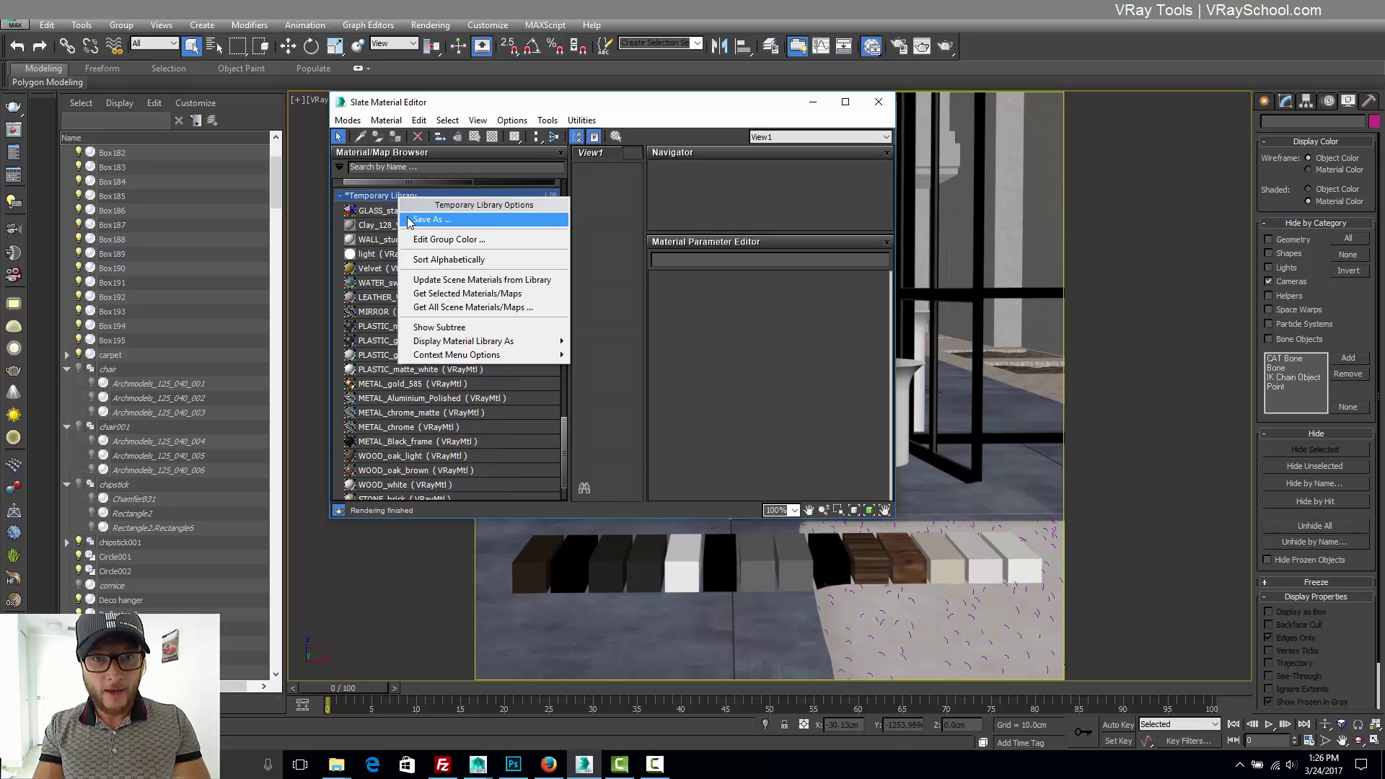
click(409, 220)
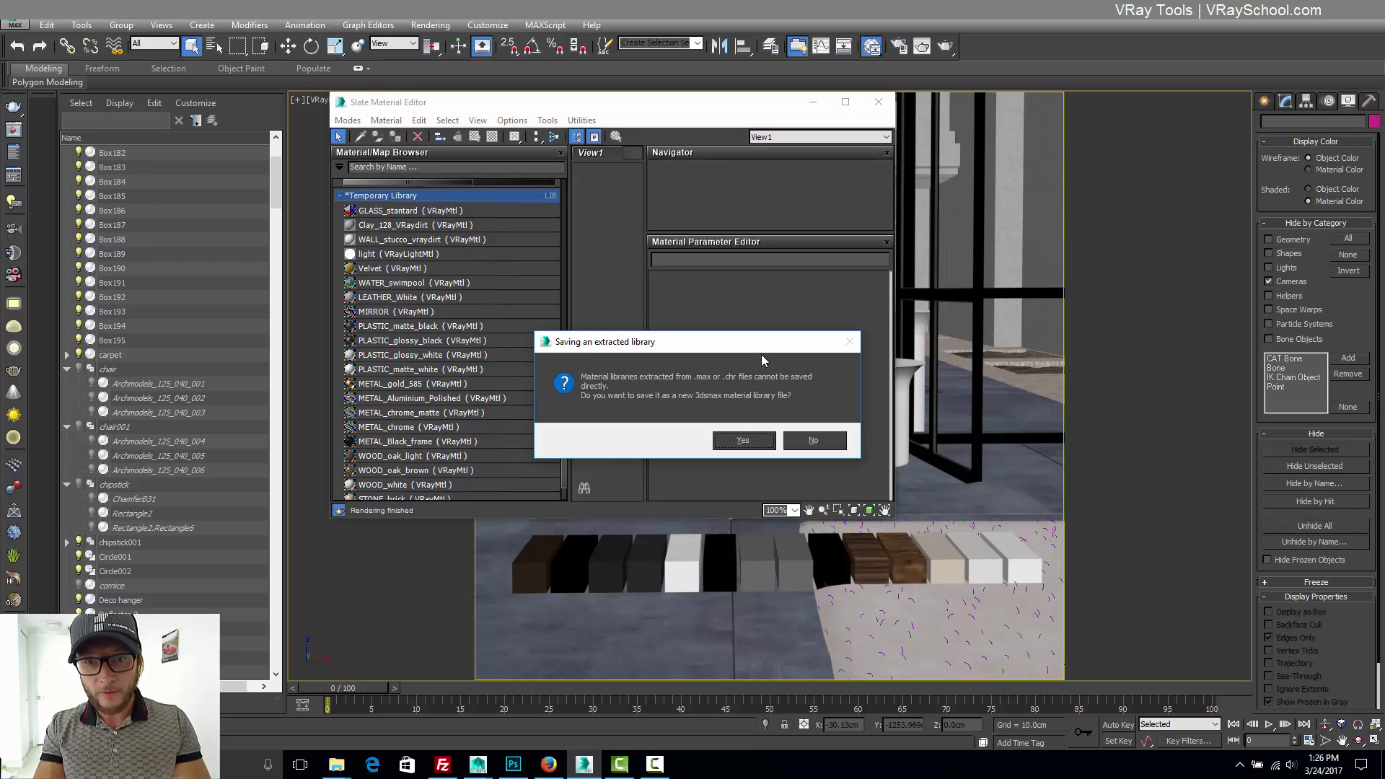
click(746, 446)
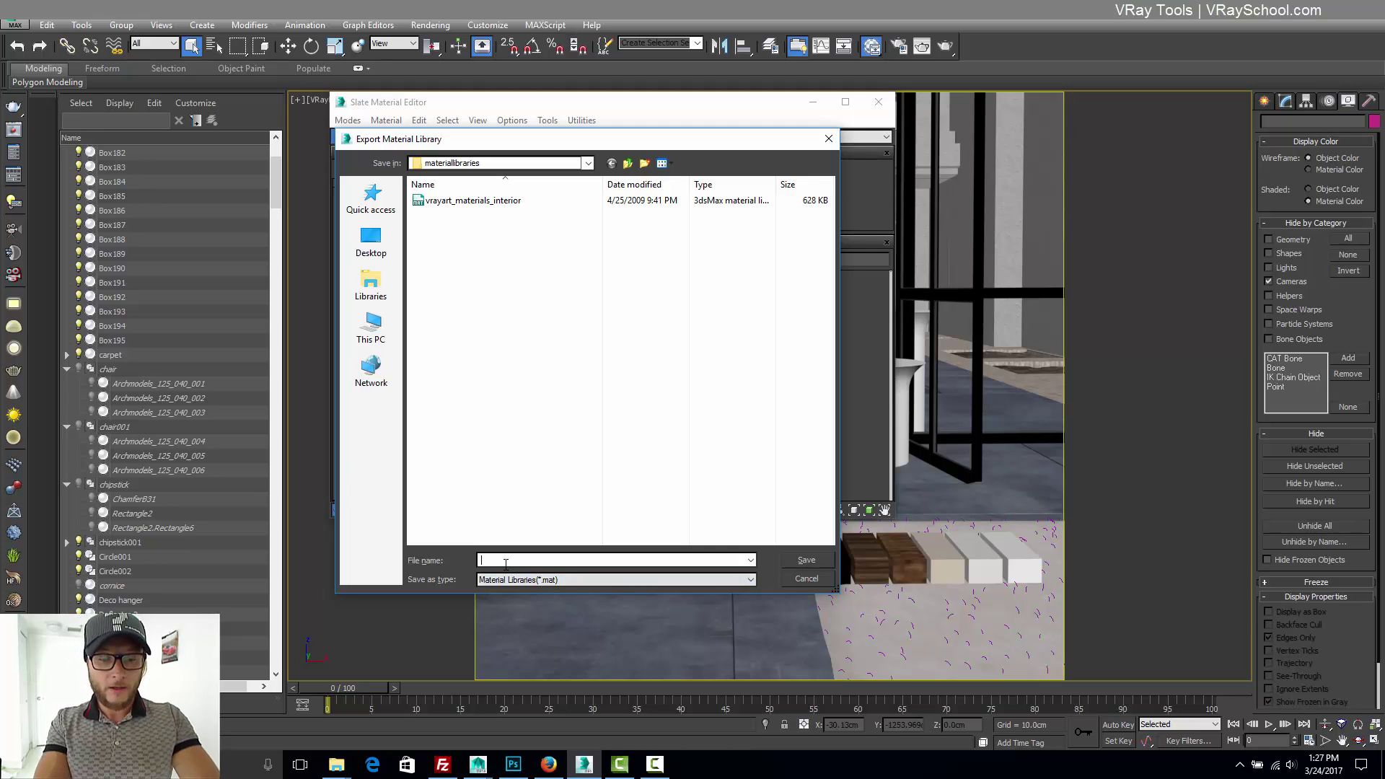
text(VR)
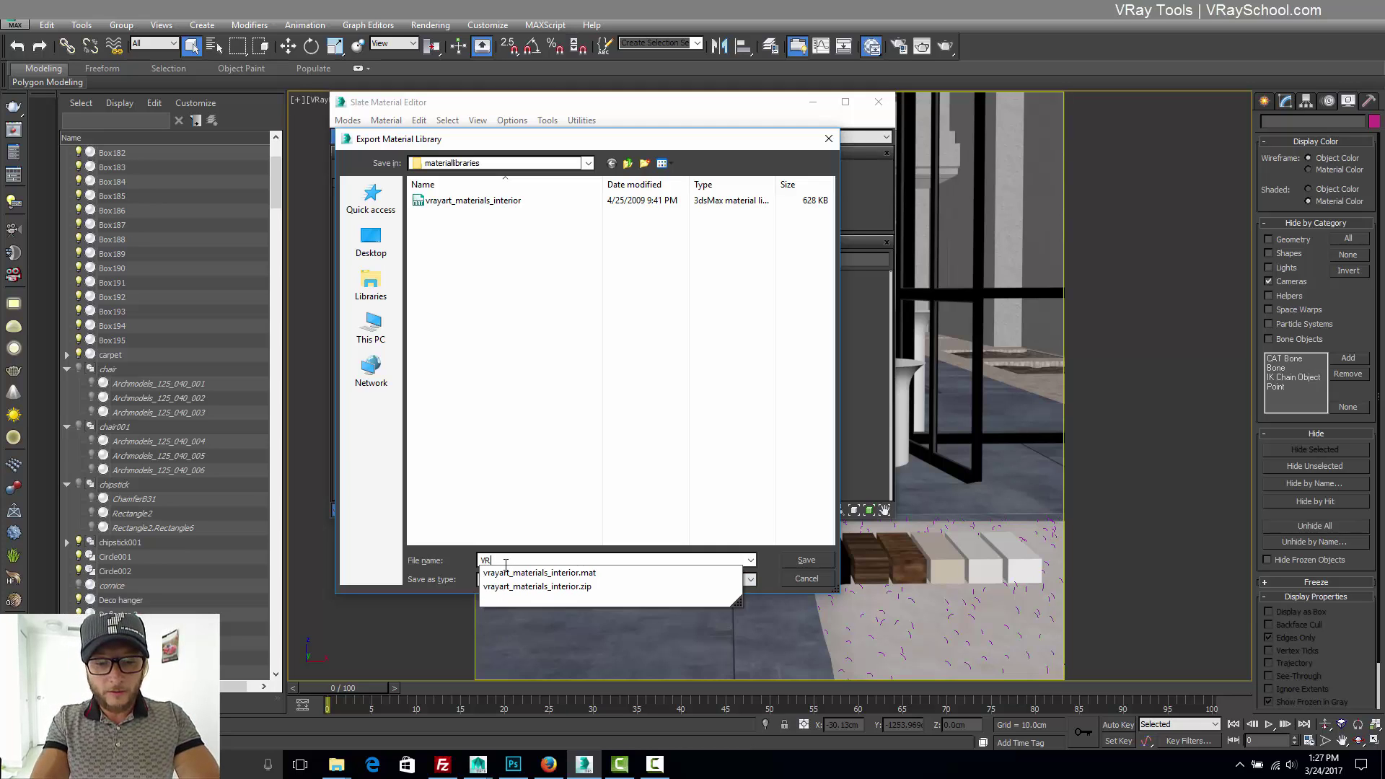
text(aySchool_24_Free_Materials)
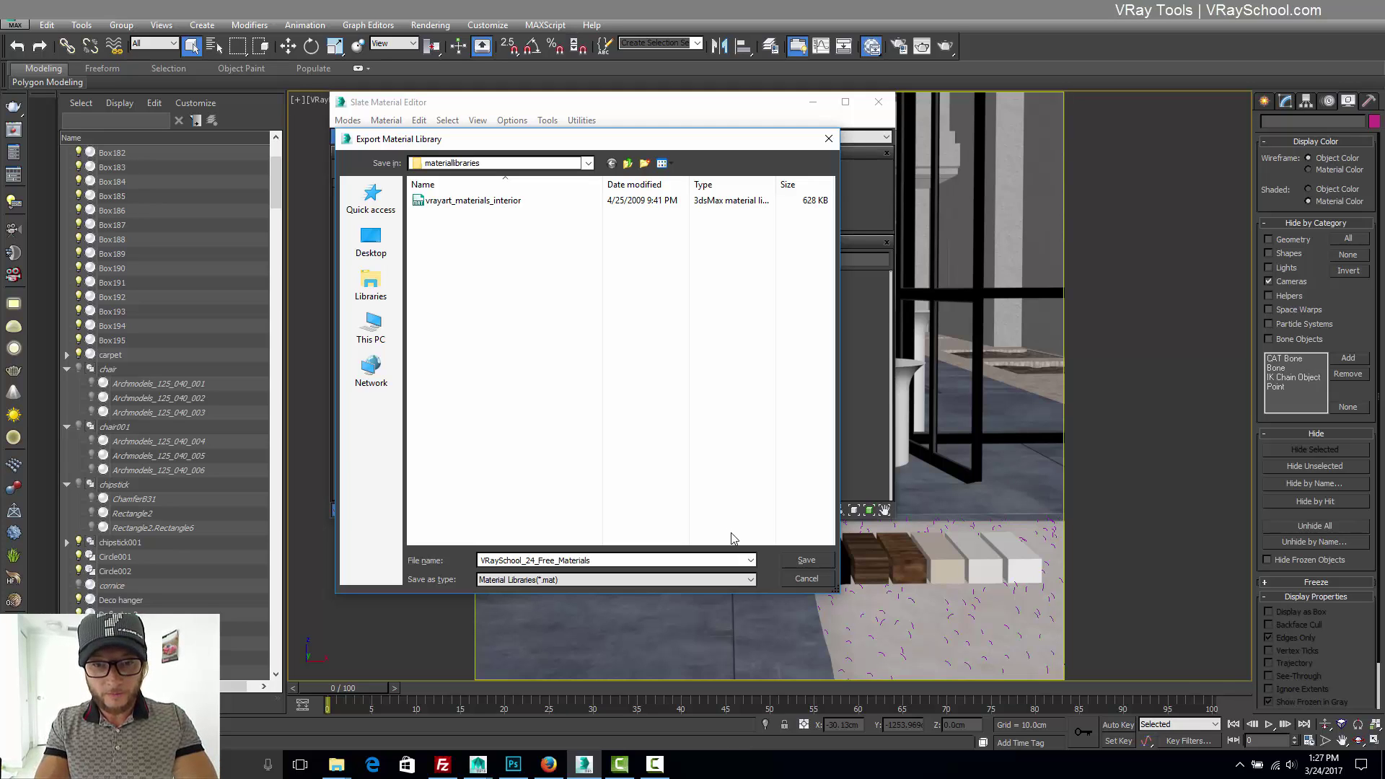
click(819, 561)
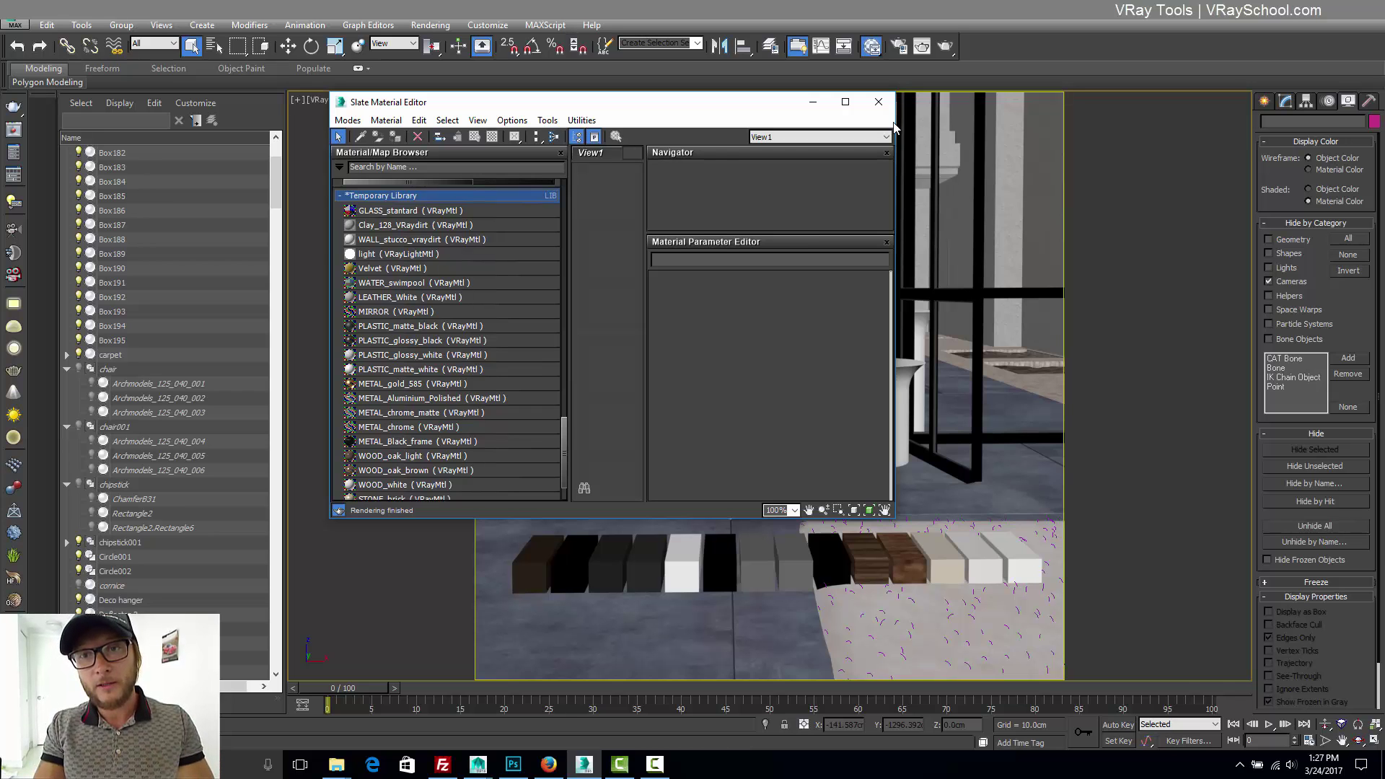
click(879, 102)
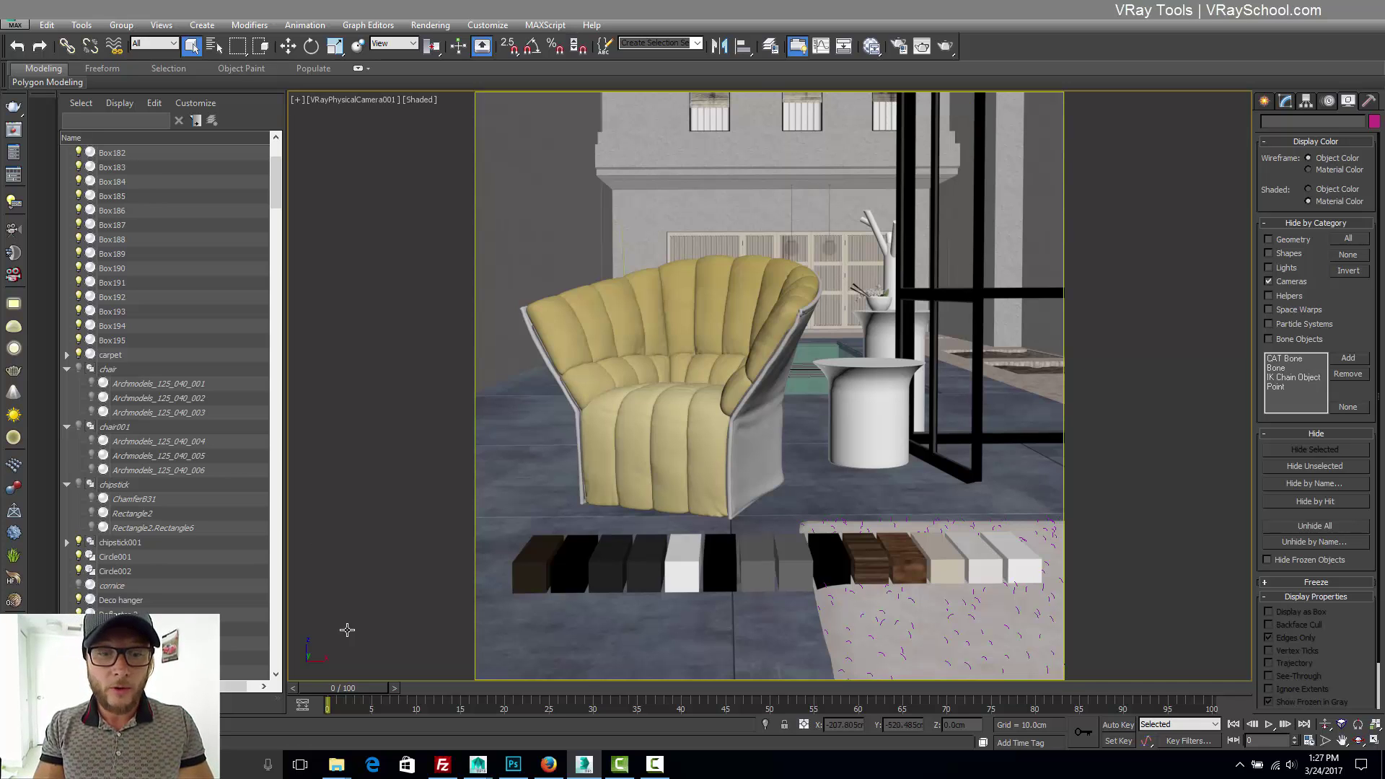
- In Explorer, locate VRaySchool_24_Free_Materials.mat in Documents > 3dsMax > materiallibraries
mouse_move(337, 763)
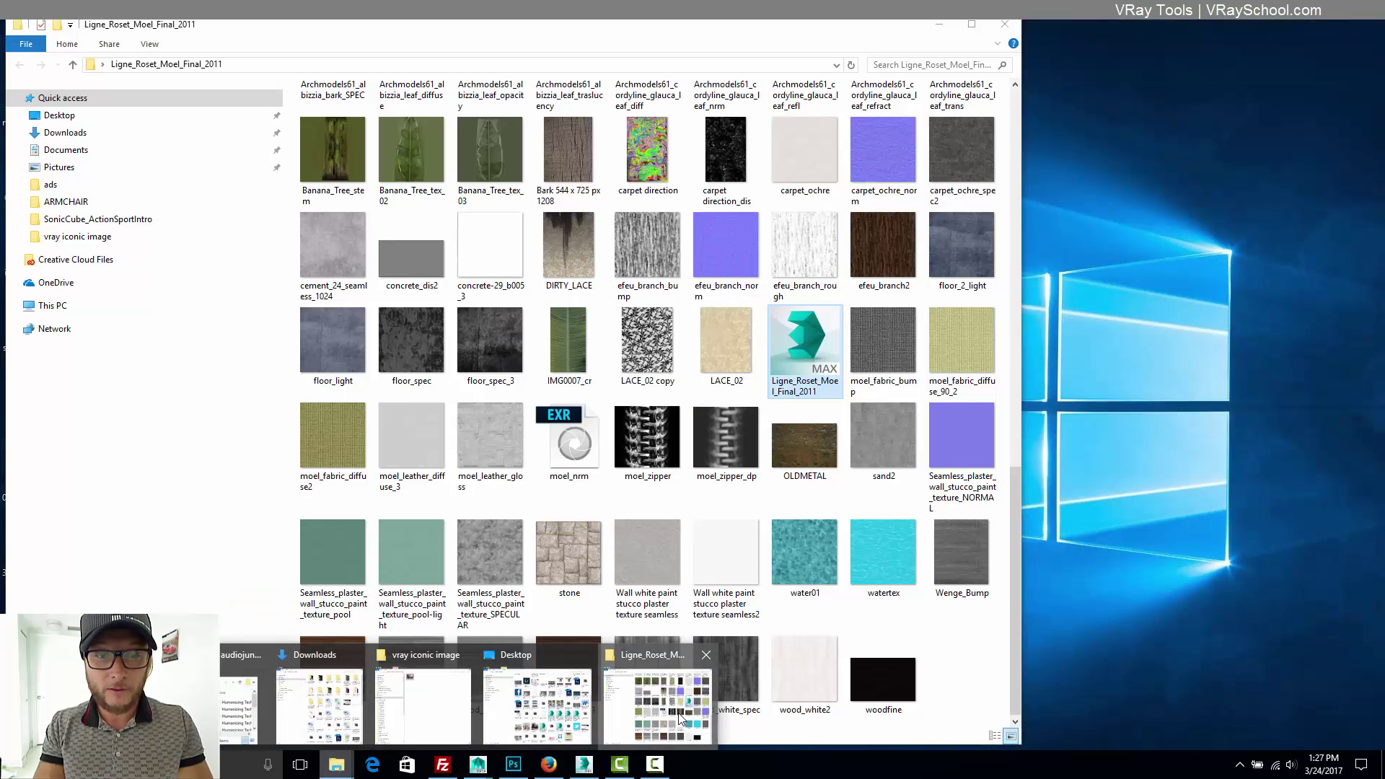
click(657, 703)
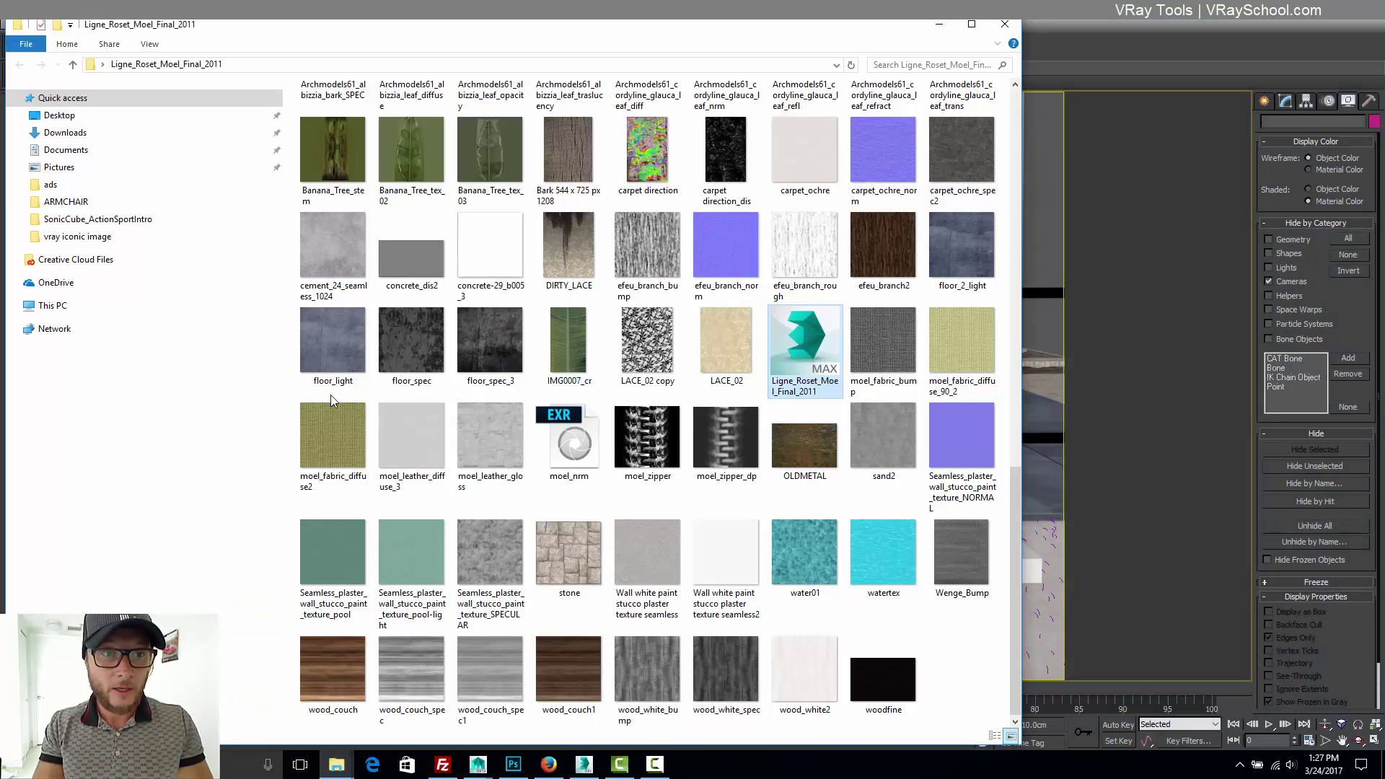
click(65, 149)
click(352, 111)
double_click(353, 112)
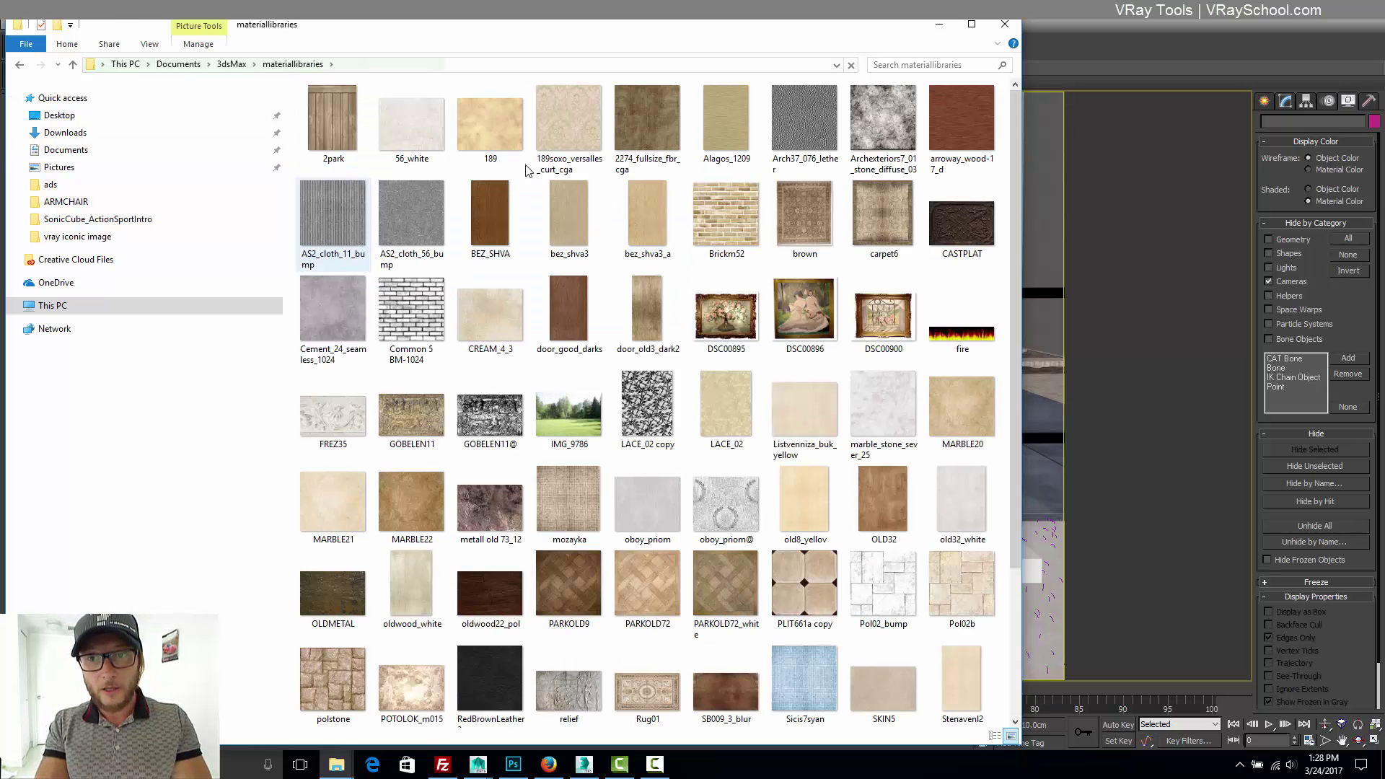
drag(1012, 256, 1019, 513)
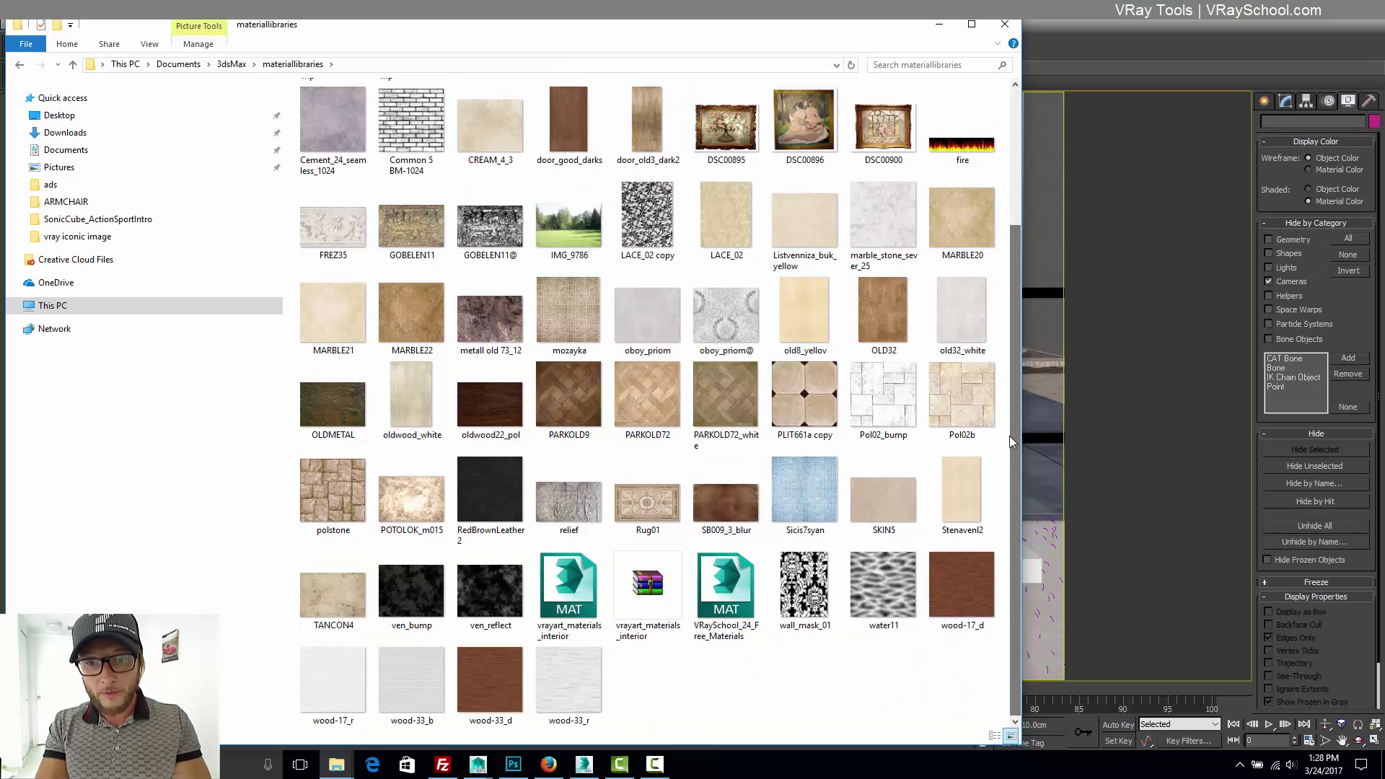
click(579, 610)
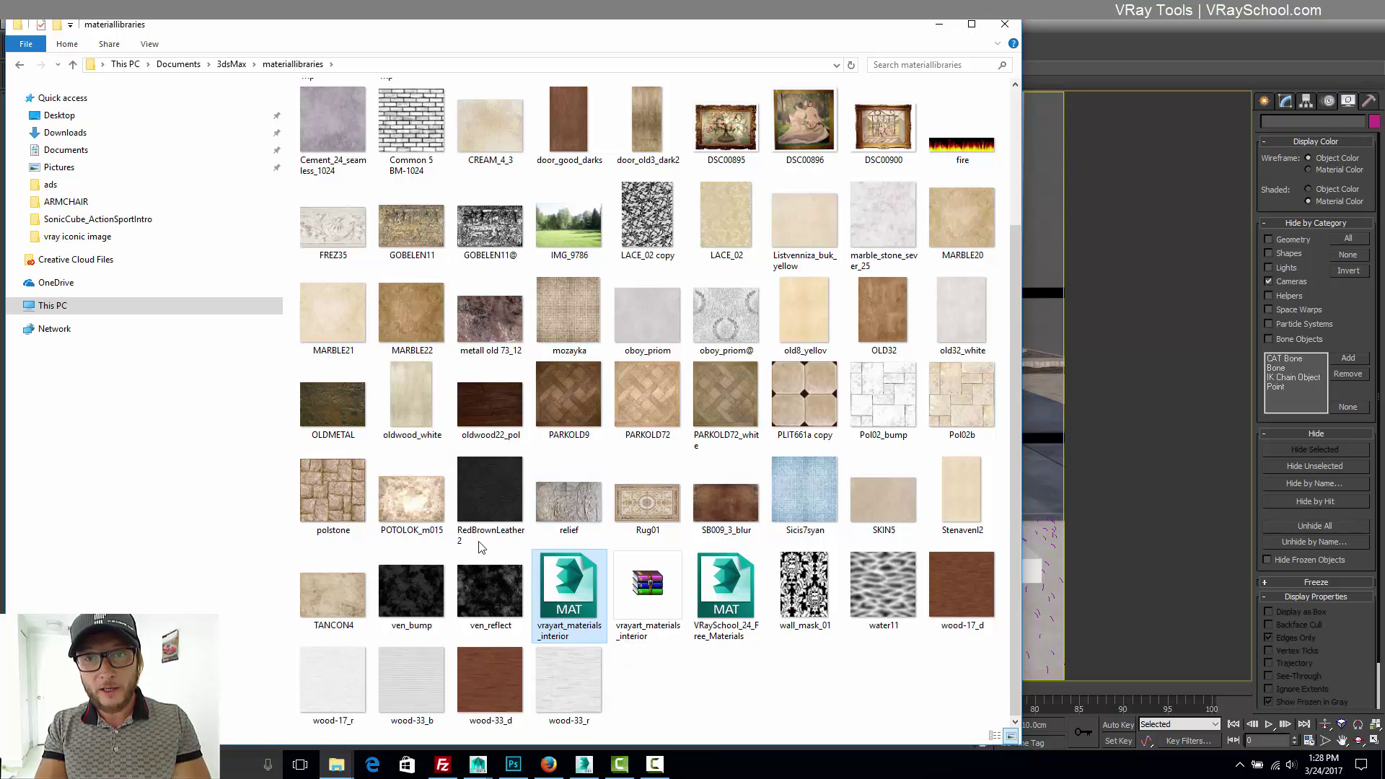
click(694, 626)
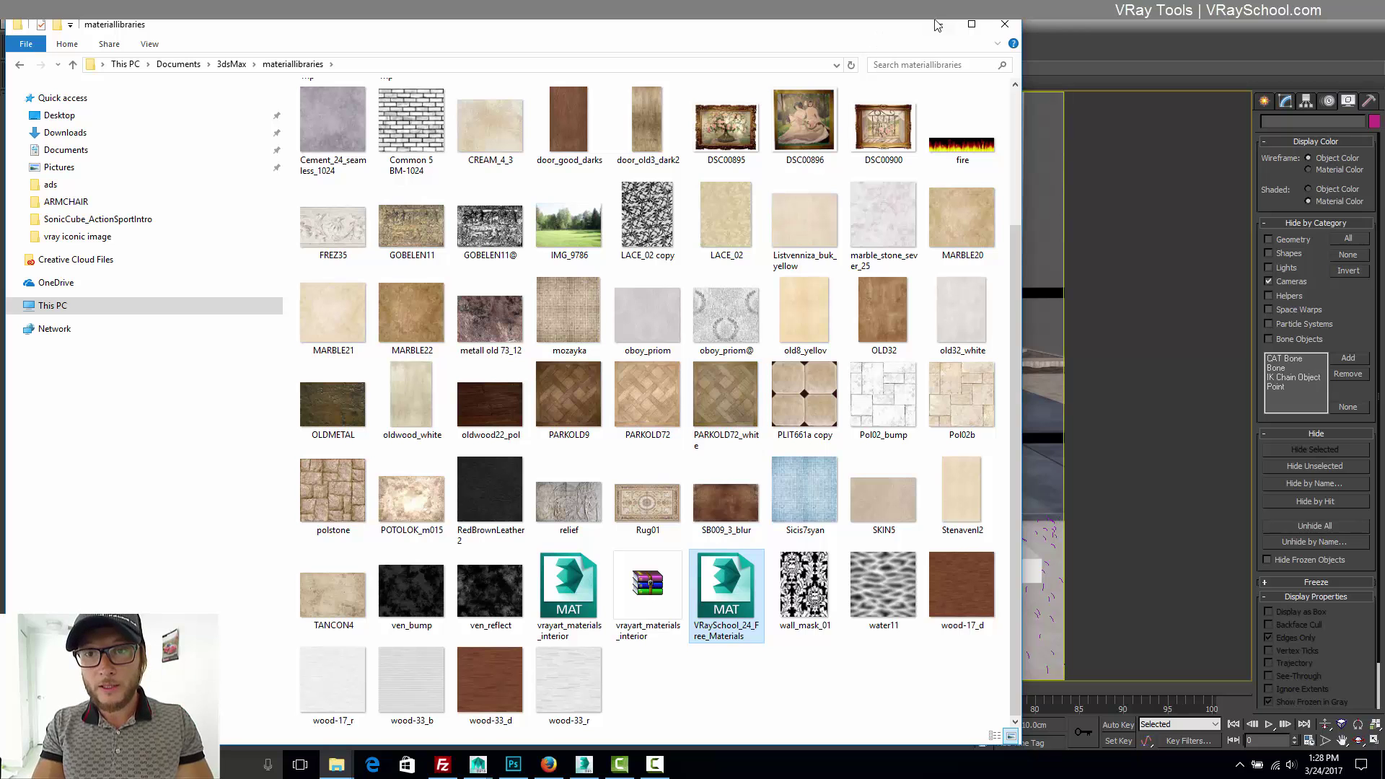
click(23, 65)
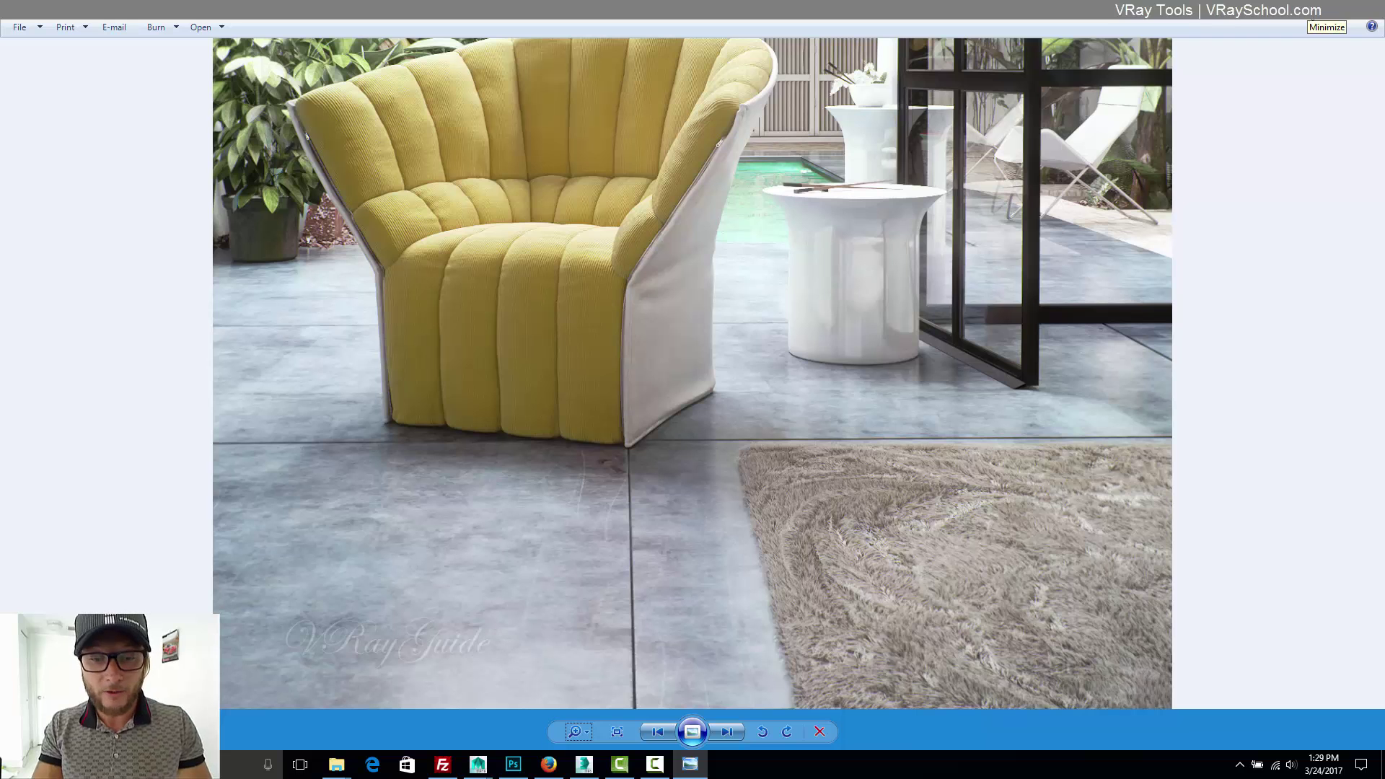
- Minimize the armchair render in Windows Photo Viewer
click(1312, 10)
- Switch from the Slate editor to the Compact Material Editor and move it right
click(938, 24)
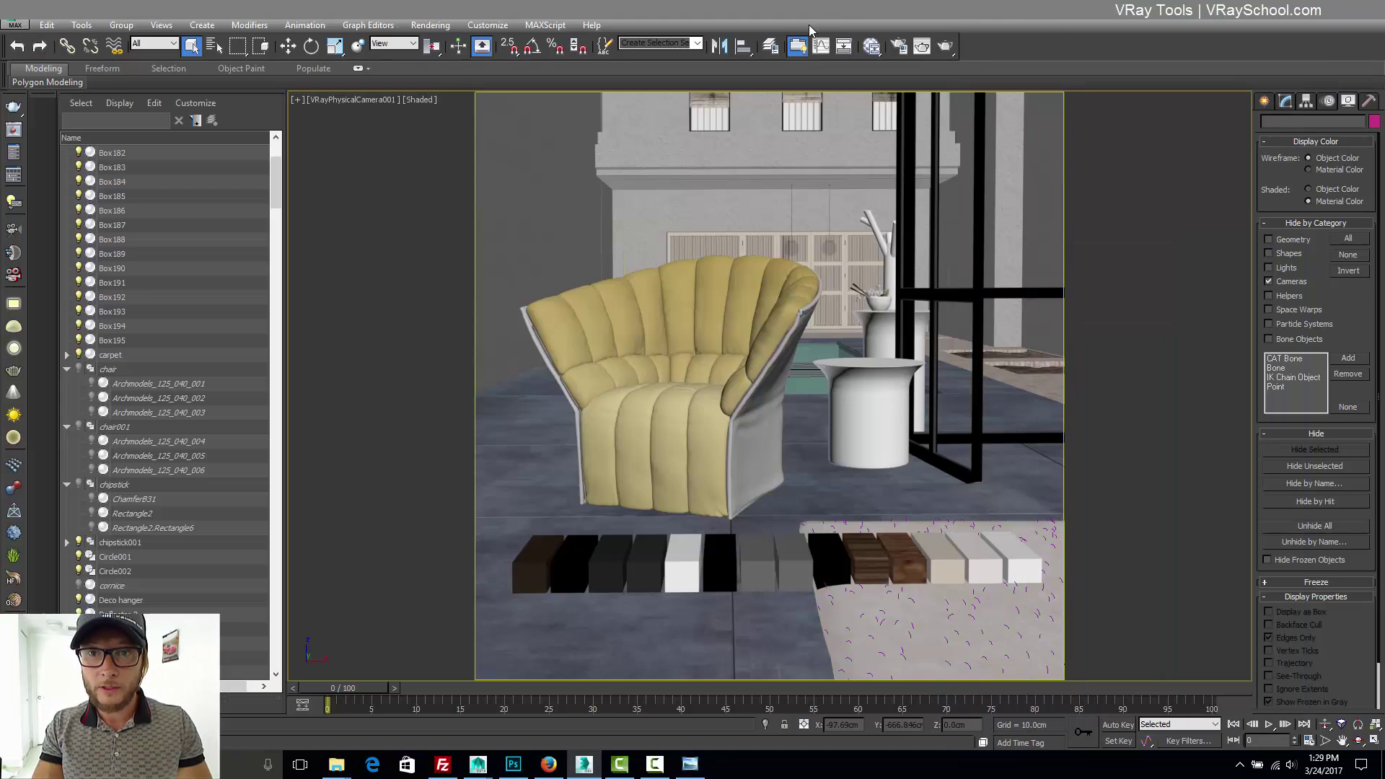
click(873, 47)
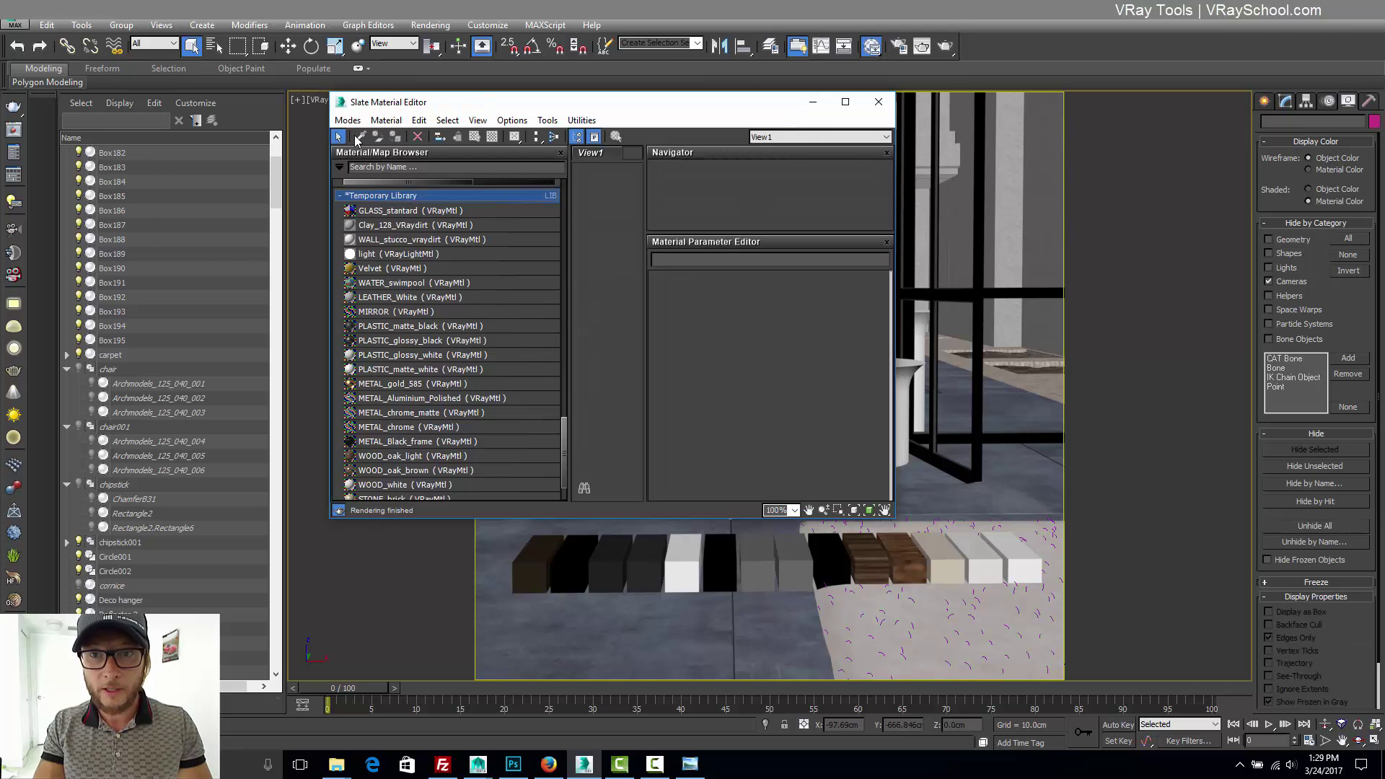
click(870, 50)
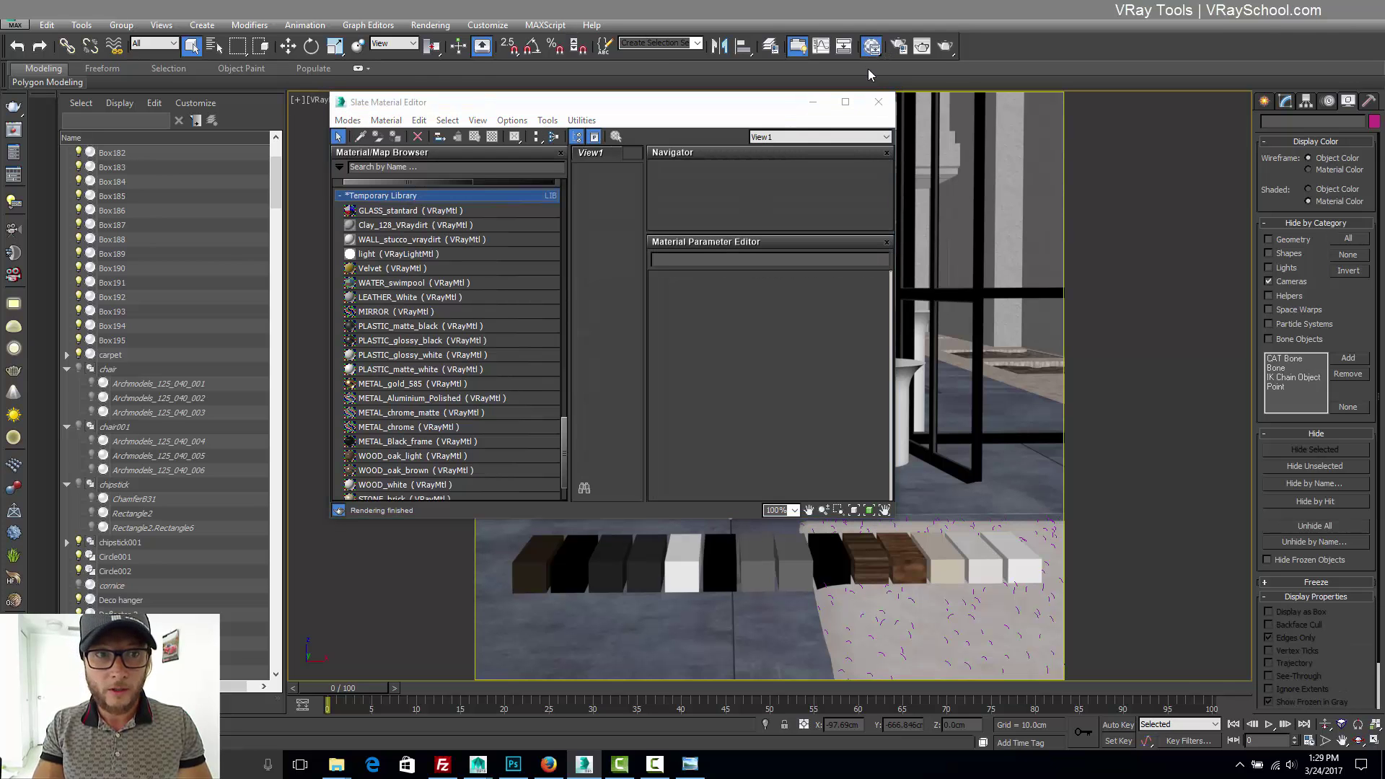
click(867, 67)
drag(188, 59, 411, 45)
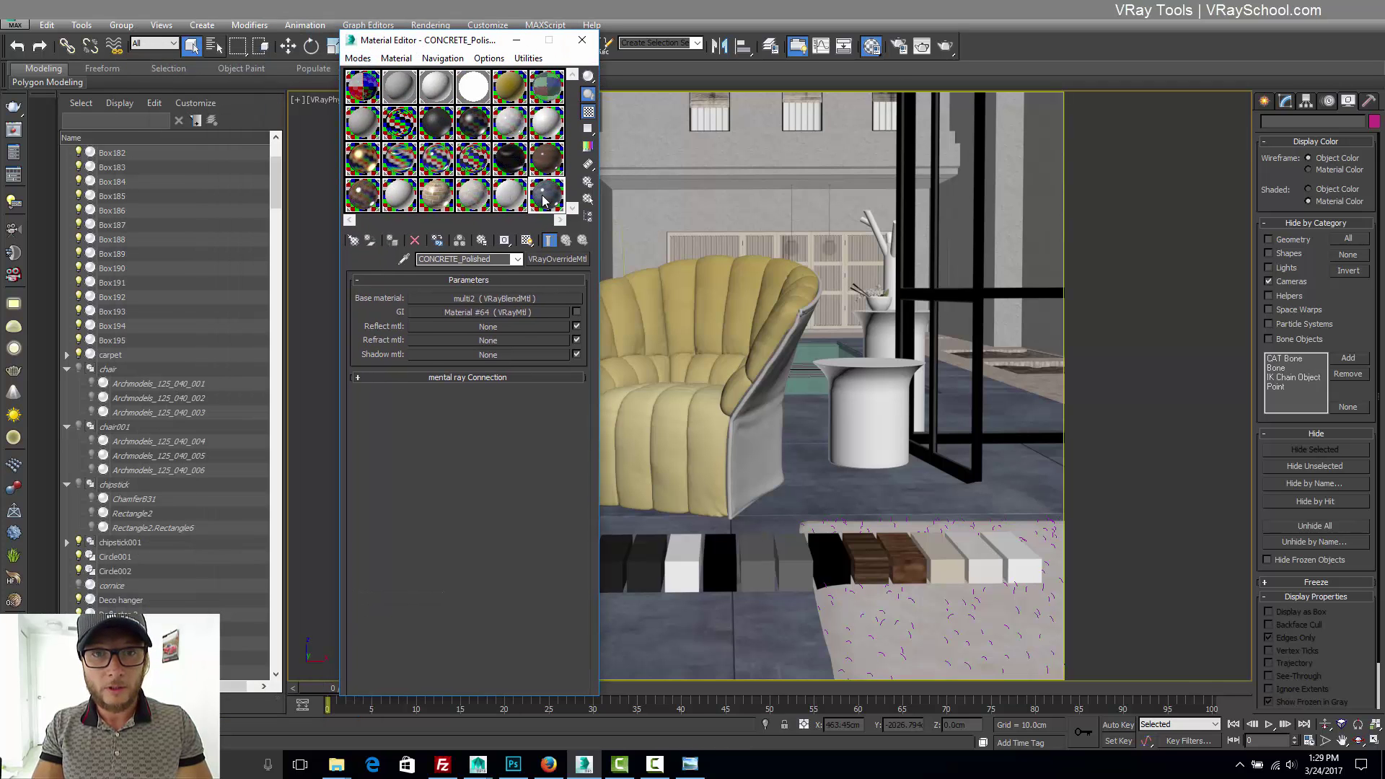
- Open the VRaySchool_24_Free_Materials.mat library in the Material/Map Browser
click(558, 258)
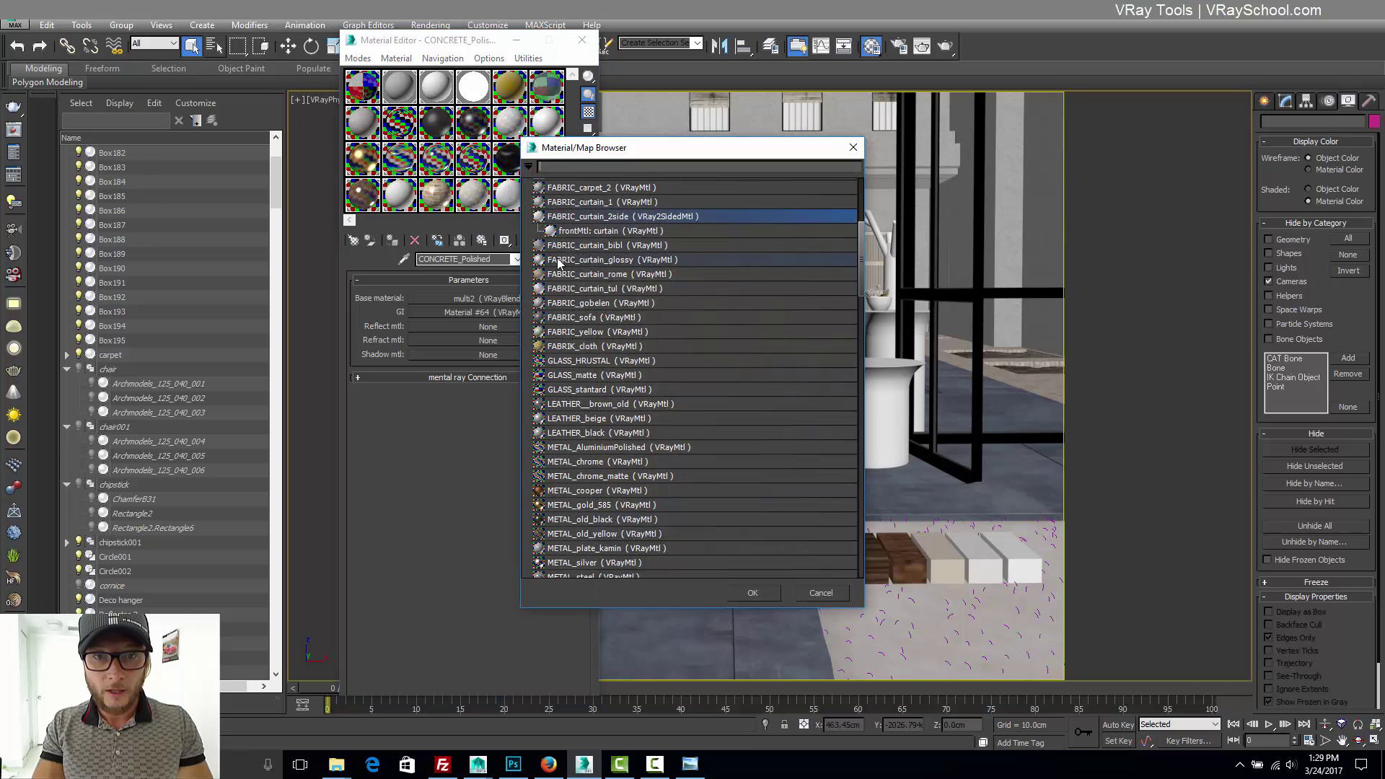
click(529, 168)
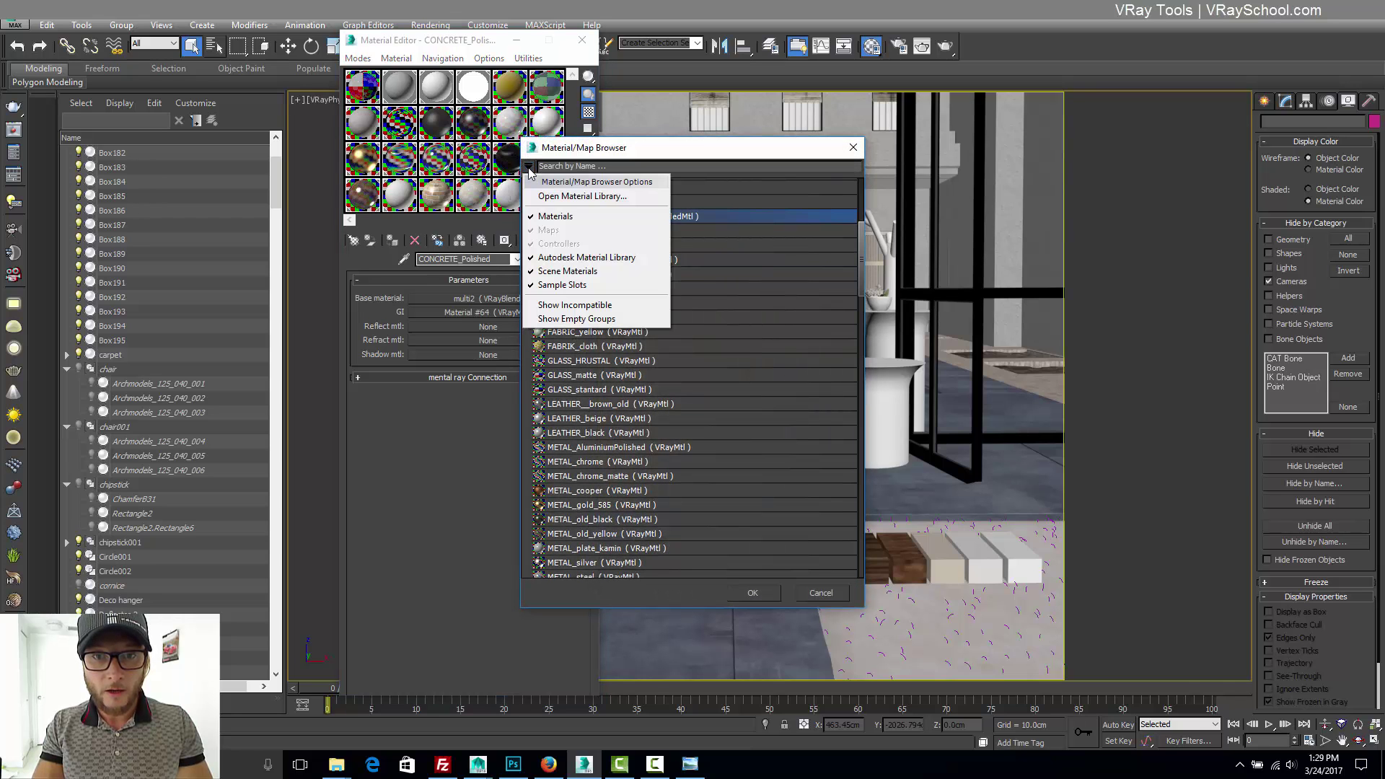
click(558, 197)
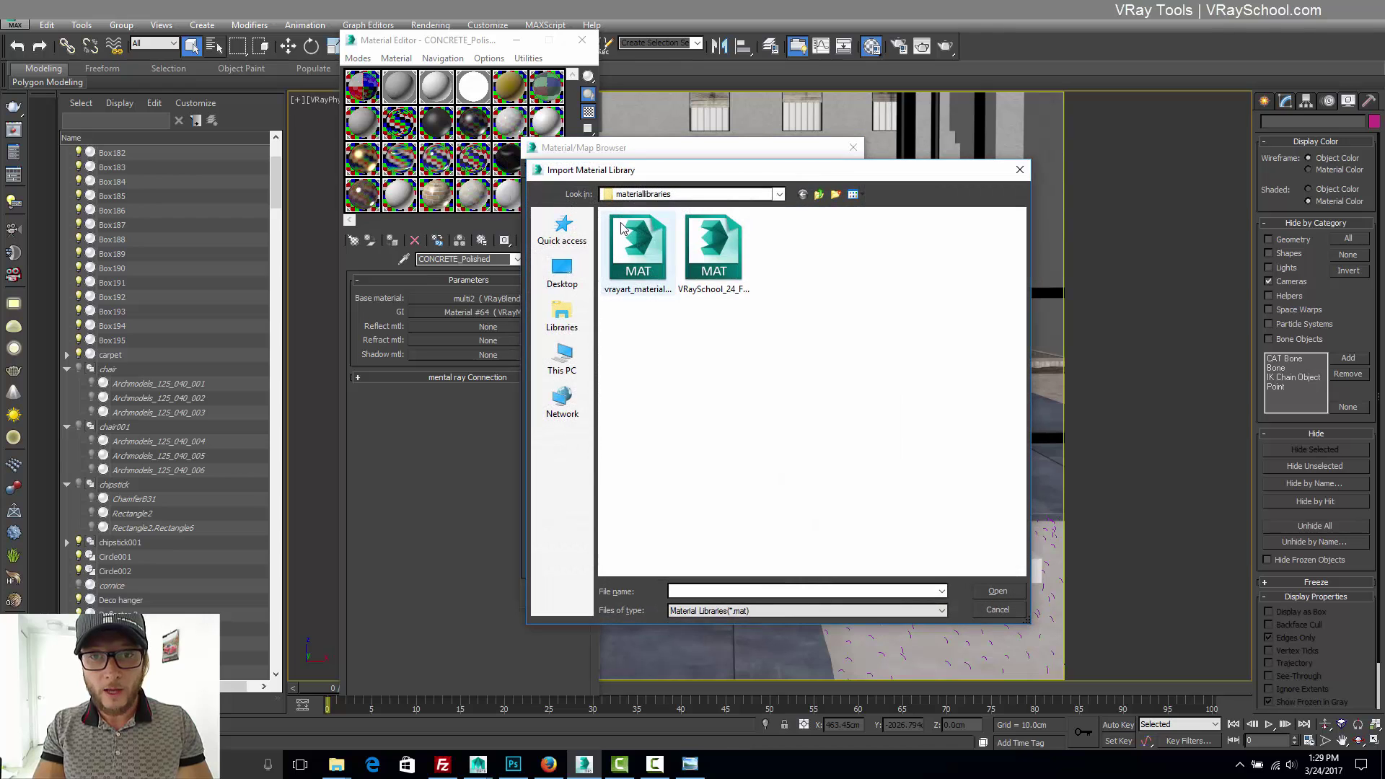
click(710, 247)
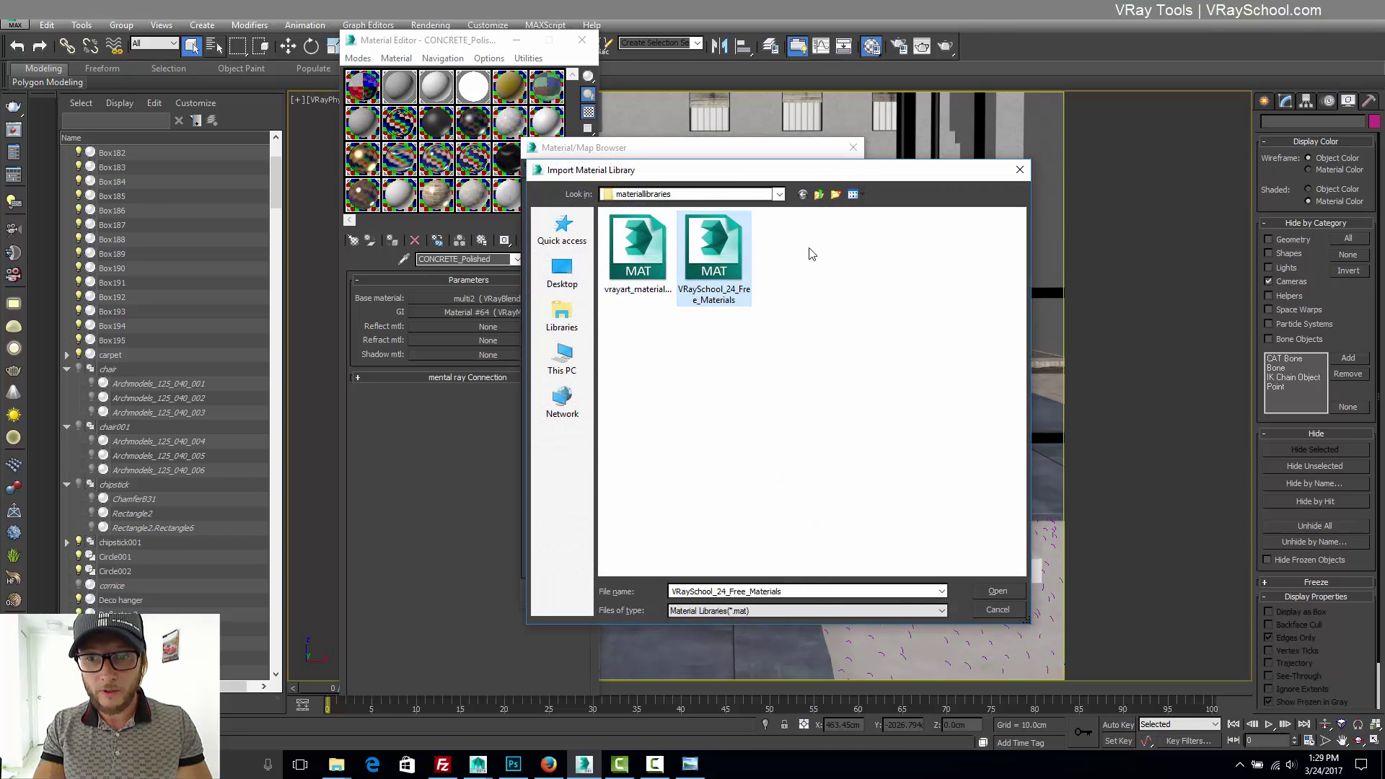
click(998, 591)
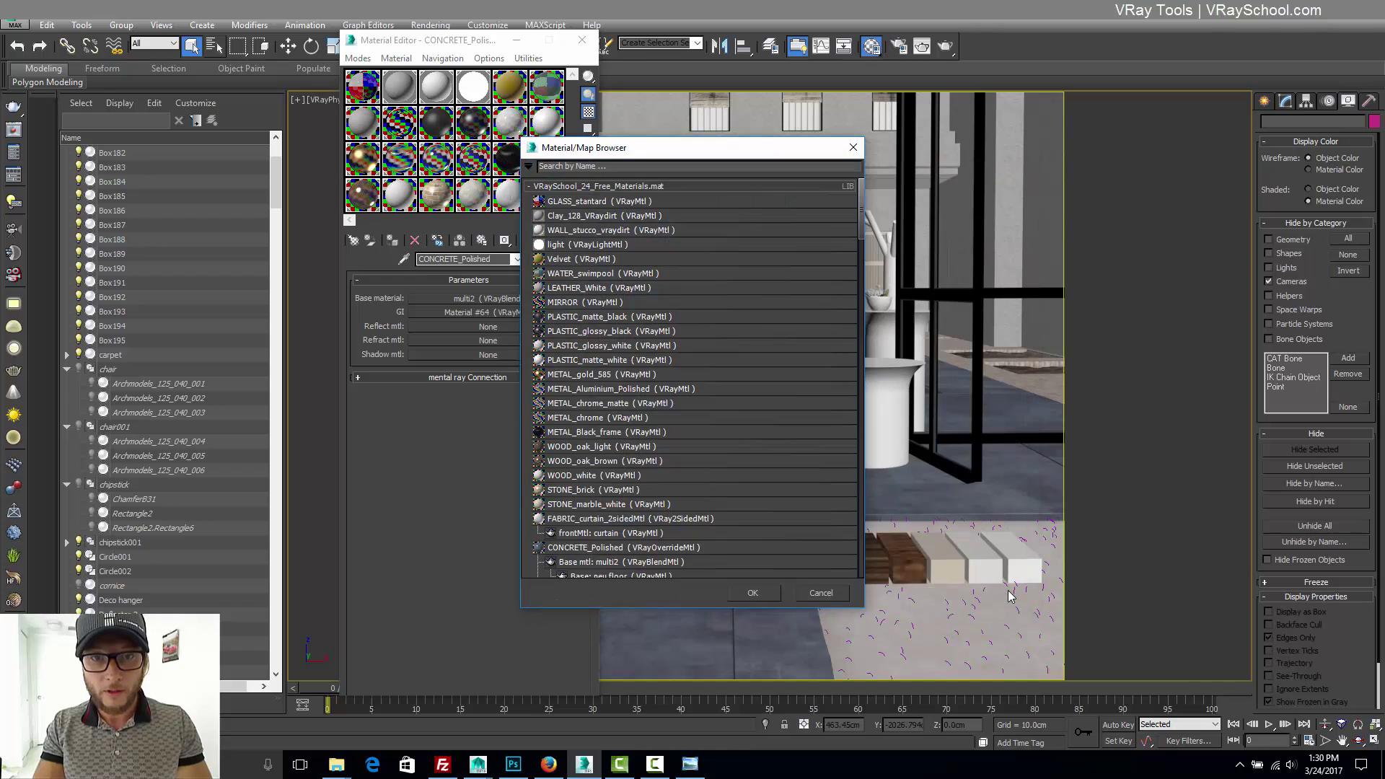
- Browse the loaded library's materials, selecting WATER_swimpool, and reposition the browser window
click(535, 188)
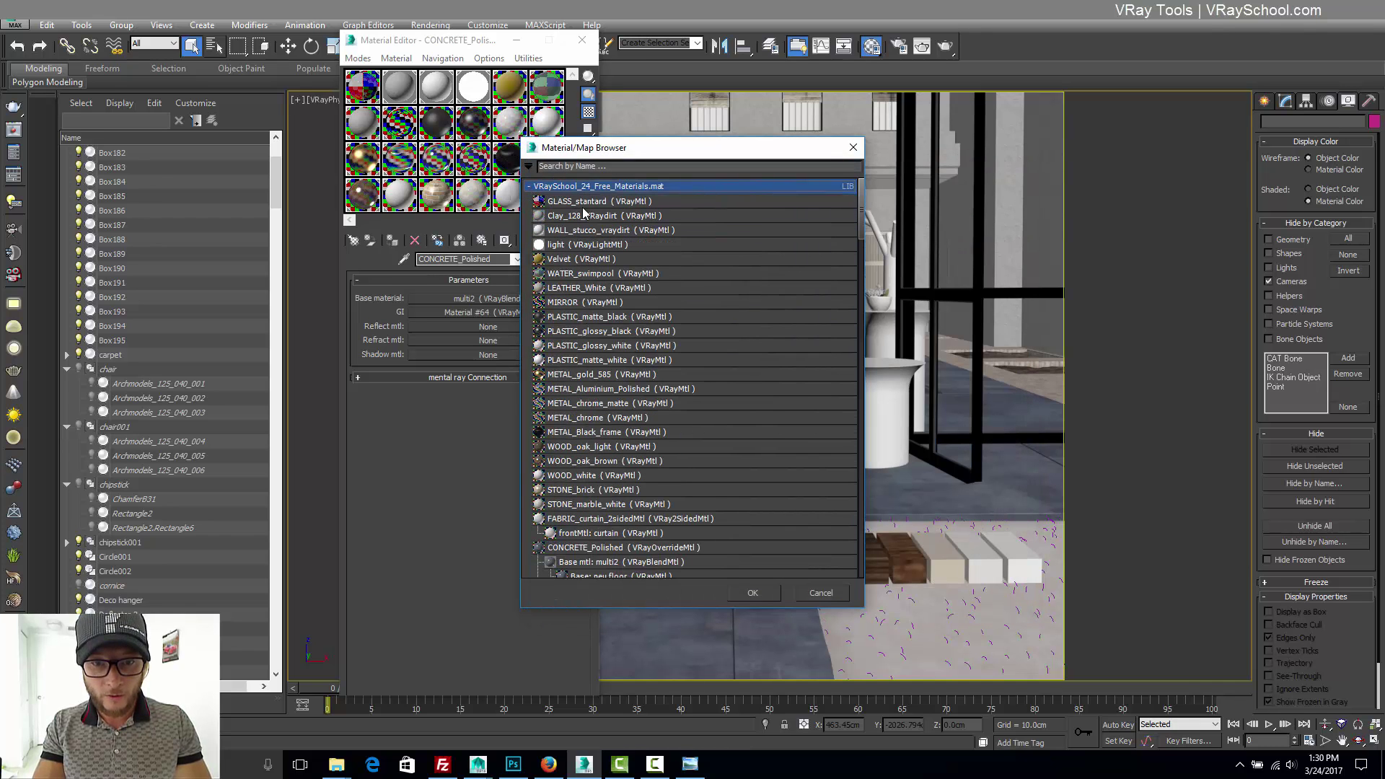
scroll(576, 546, down, 1)
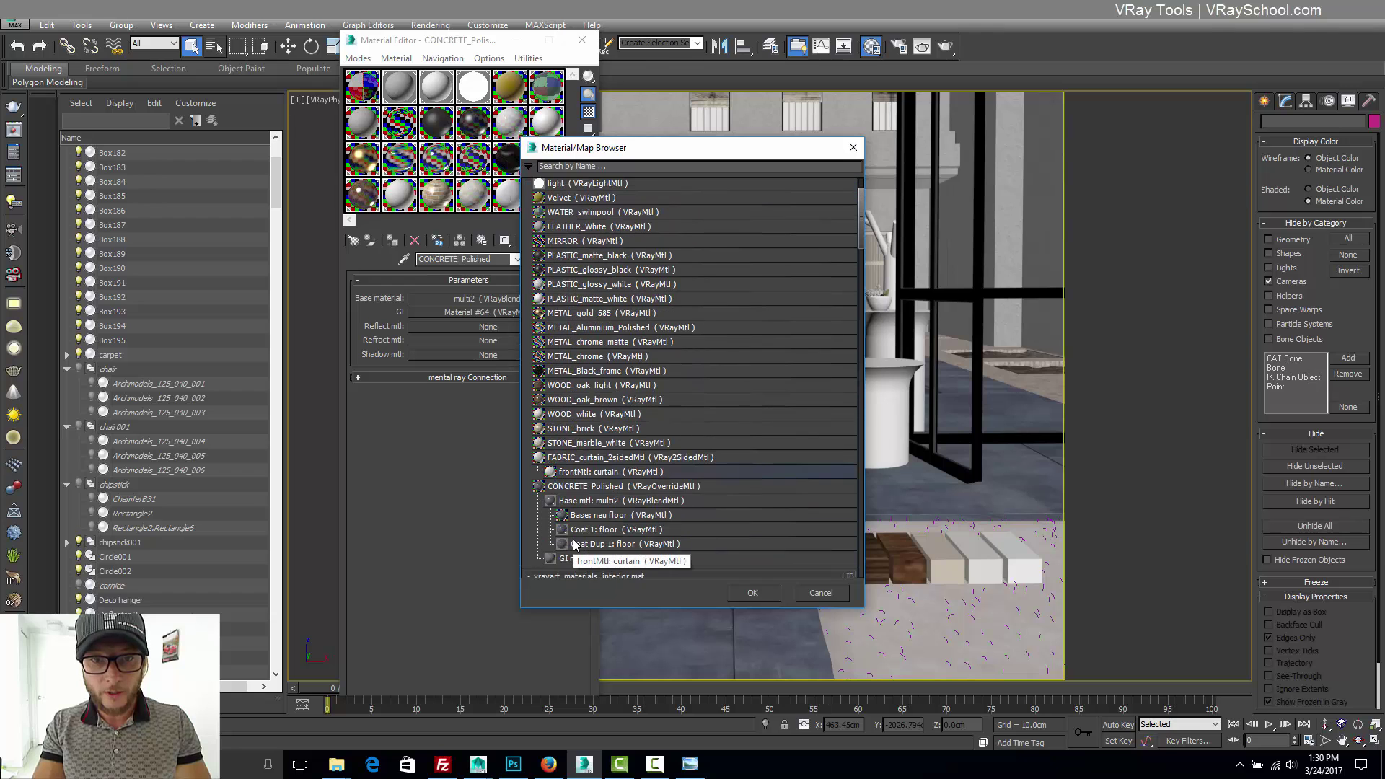
click(567, 214)
scroll(564, 218, up, 1)
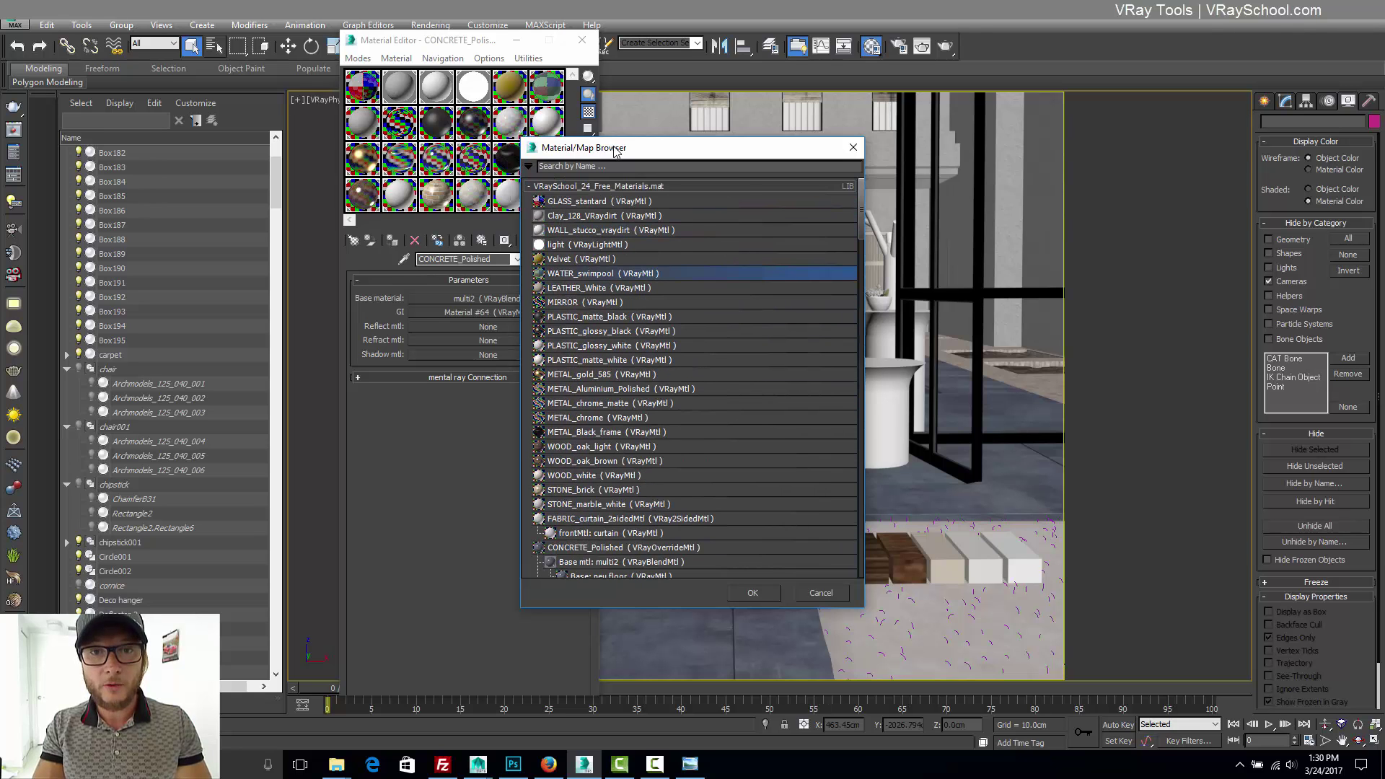
drag(616, 149, 711, 60)
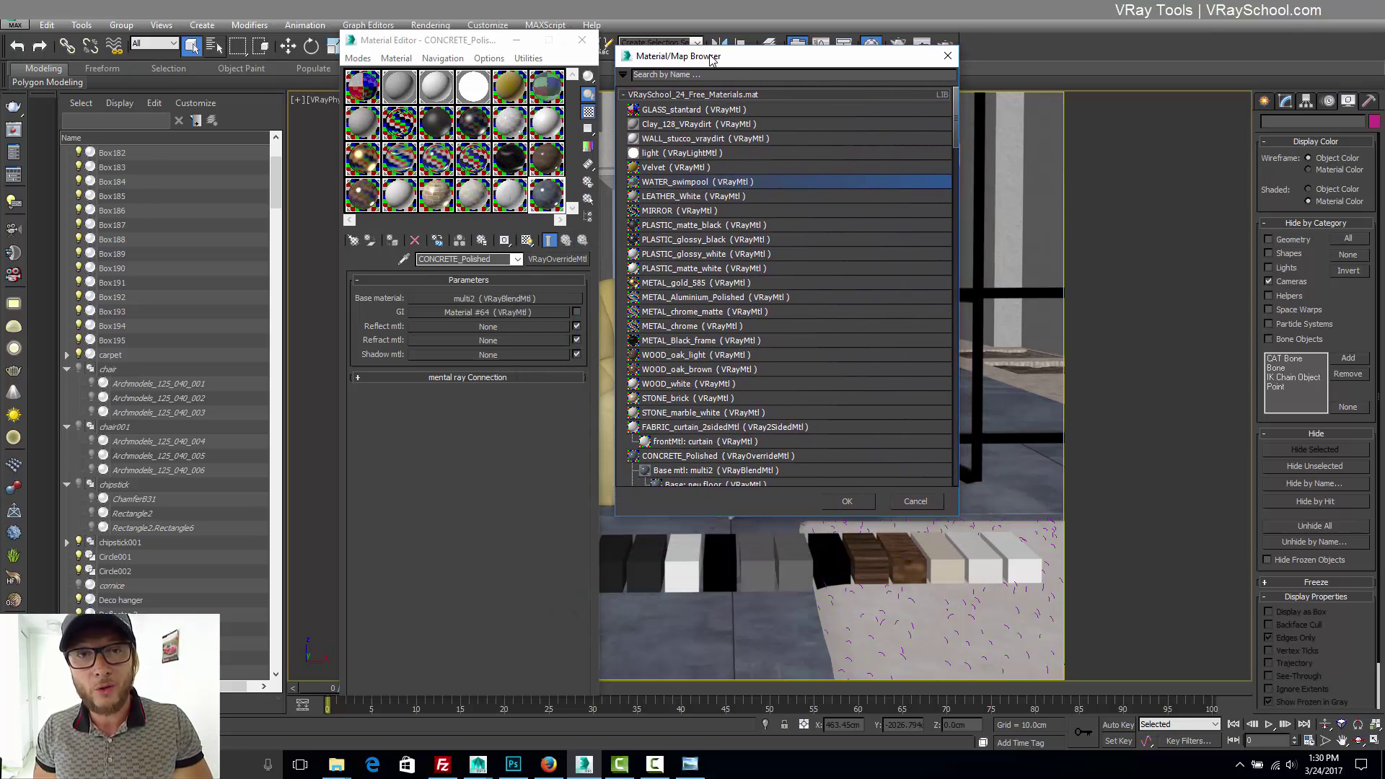